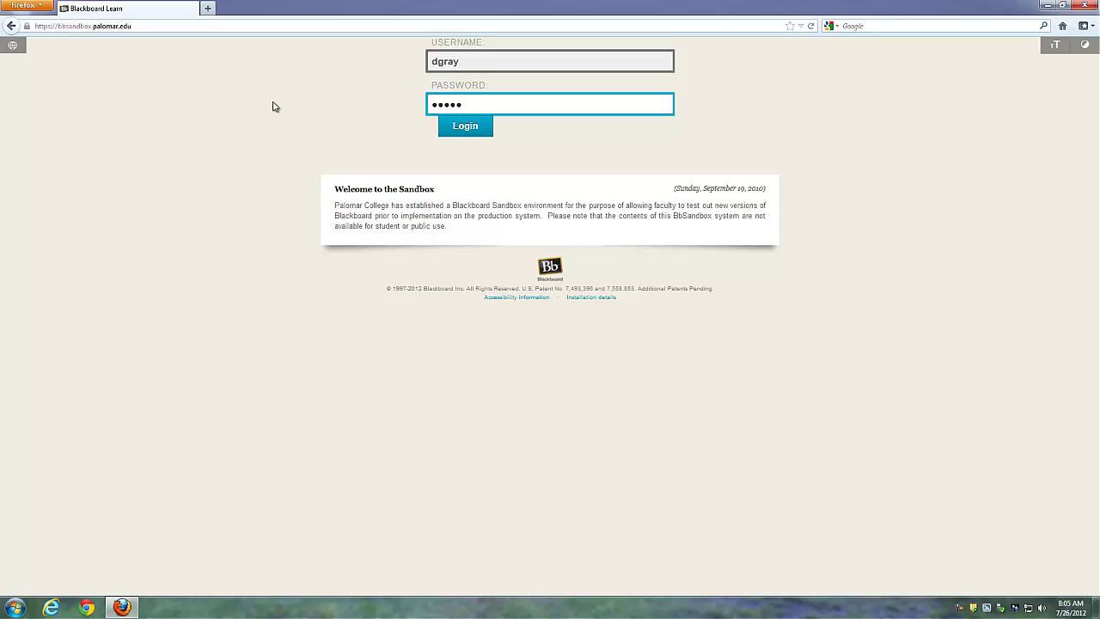
Step: Submit the filled-in login form and move the My Announcements module below My Calendar on the home page
key(Return)
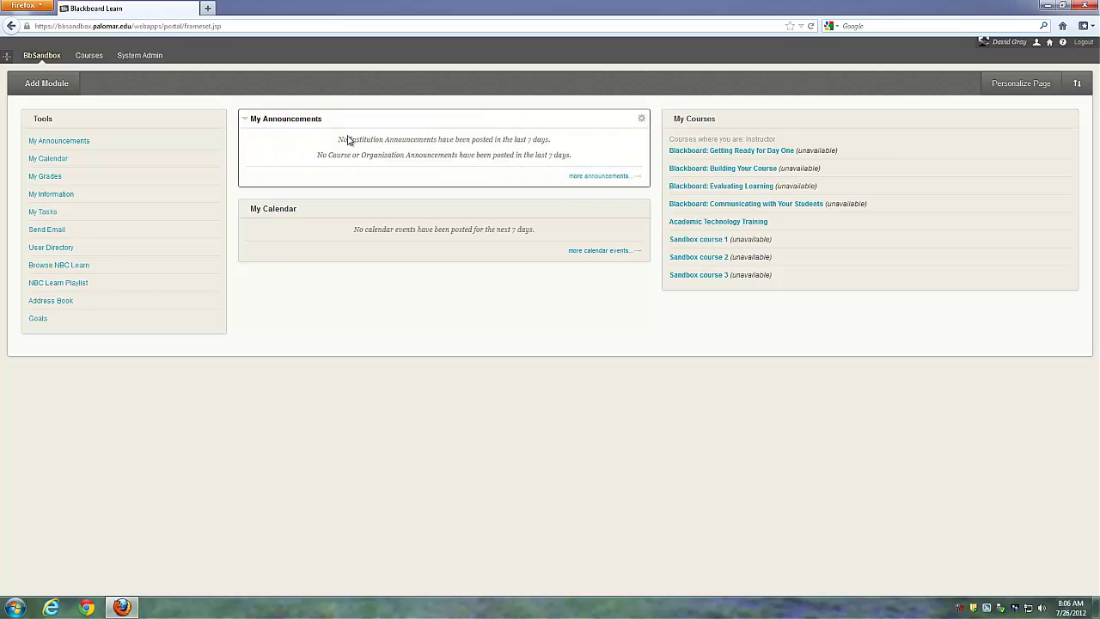
drag(372, 119, 396, 255)
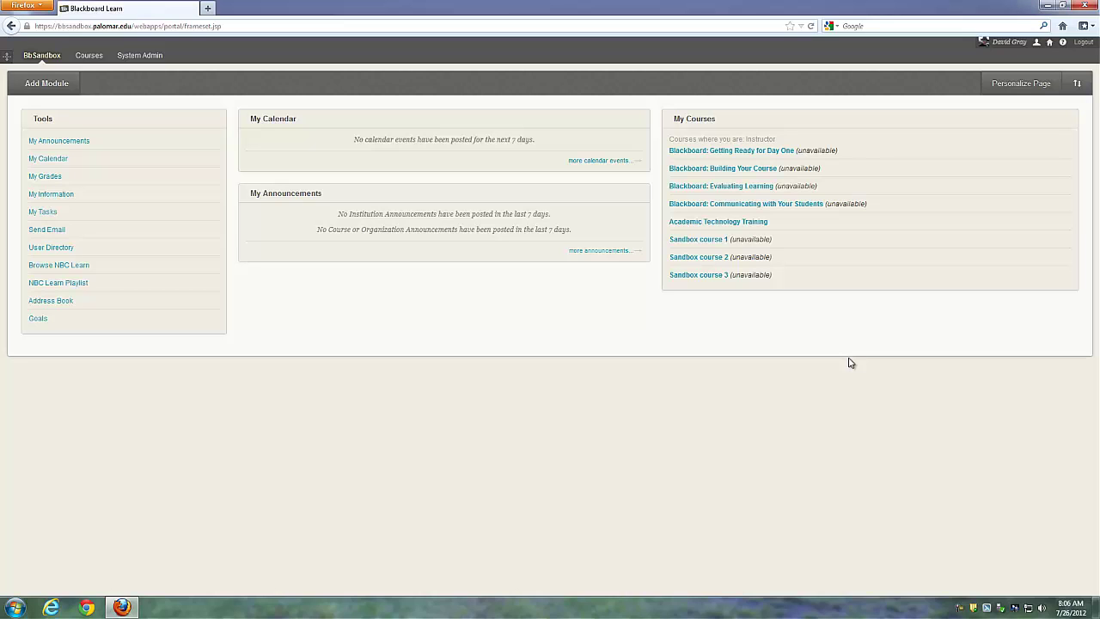
Step: Review the instructor courses in My Courses and the Courses page's list and catalog, and return to the BbSandbox home page
drag(670, 139, 778, 140)
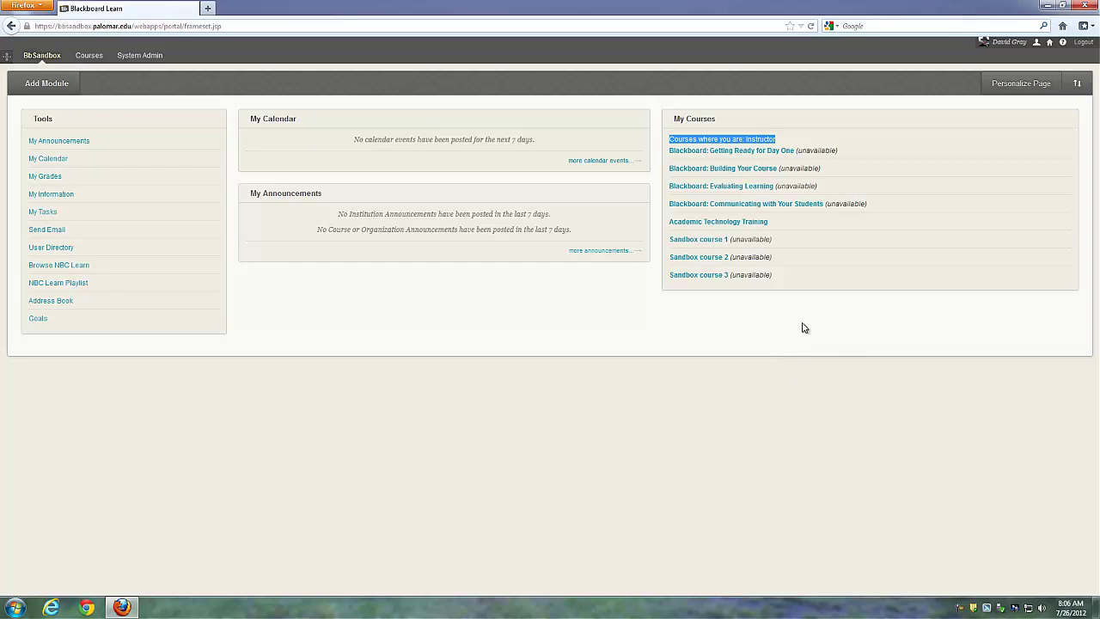
click(803, 328)
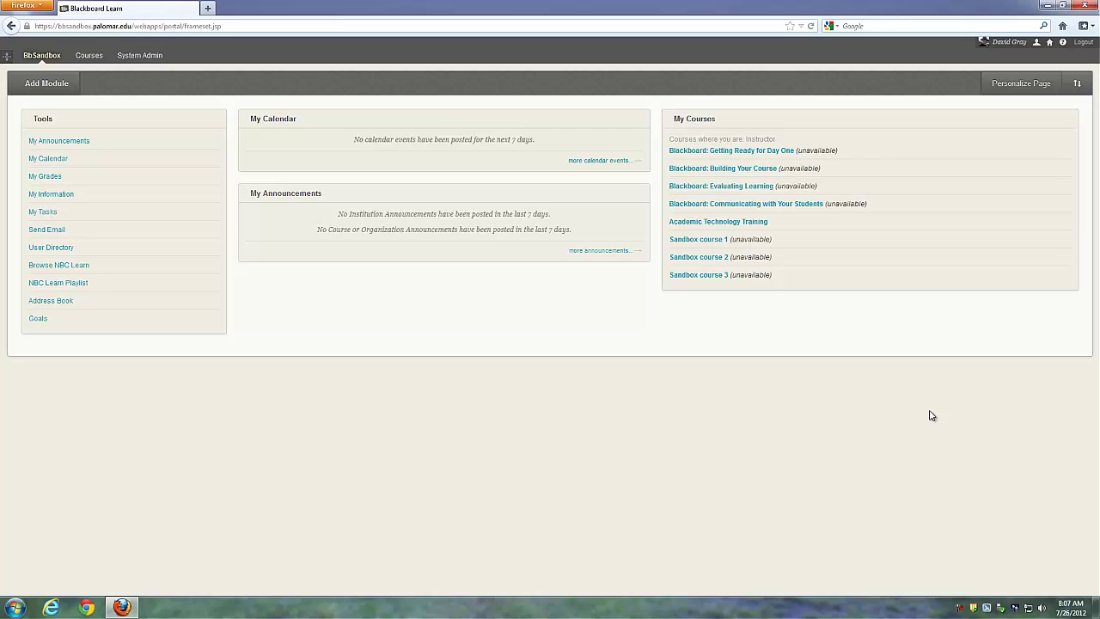
click(95, 59)
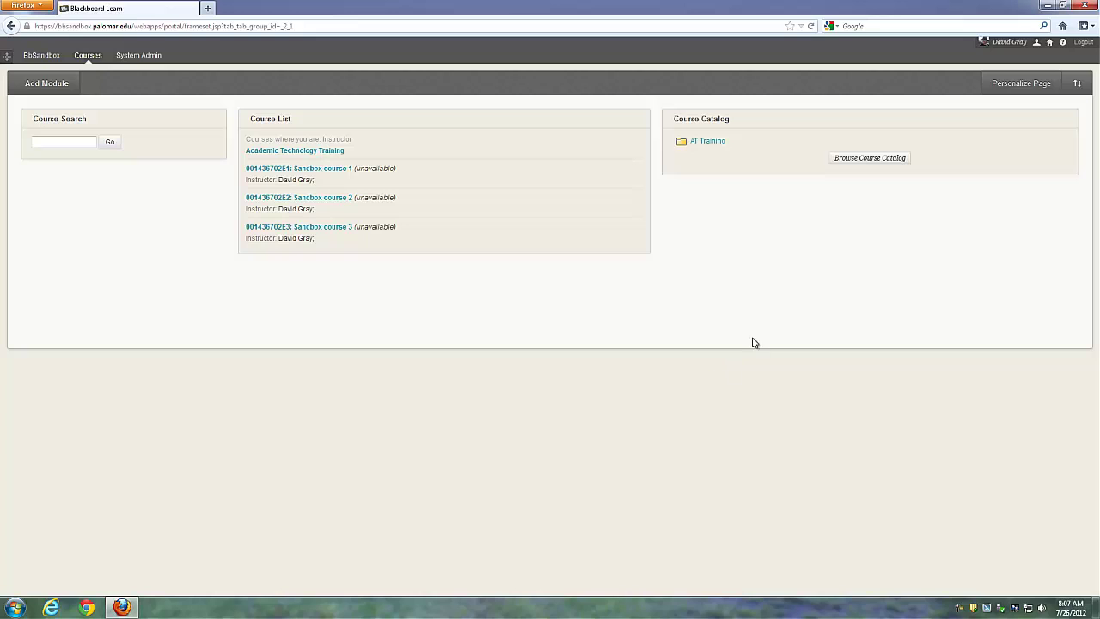
click(717, 144)
click(43, 57)
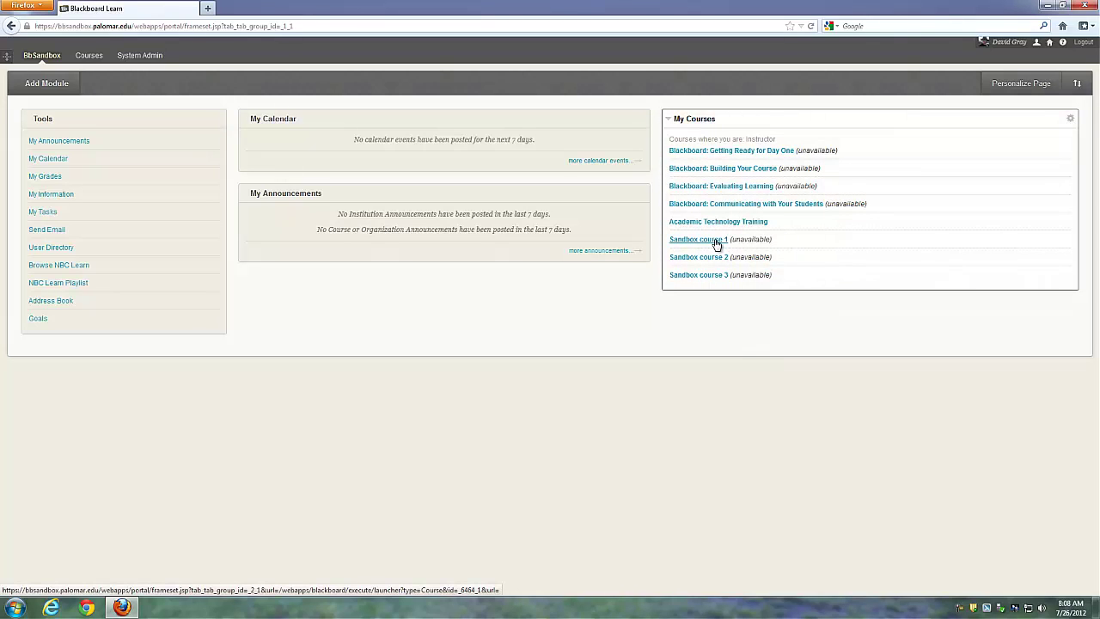
Step: View the Planner page of Sandbox course 1 and return to the BbSandbox home page
click(716, 242)
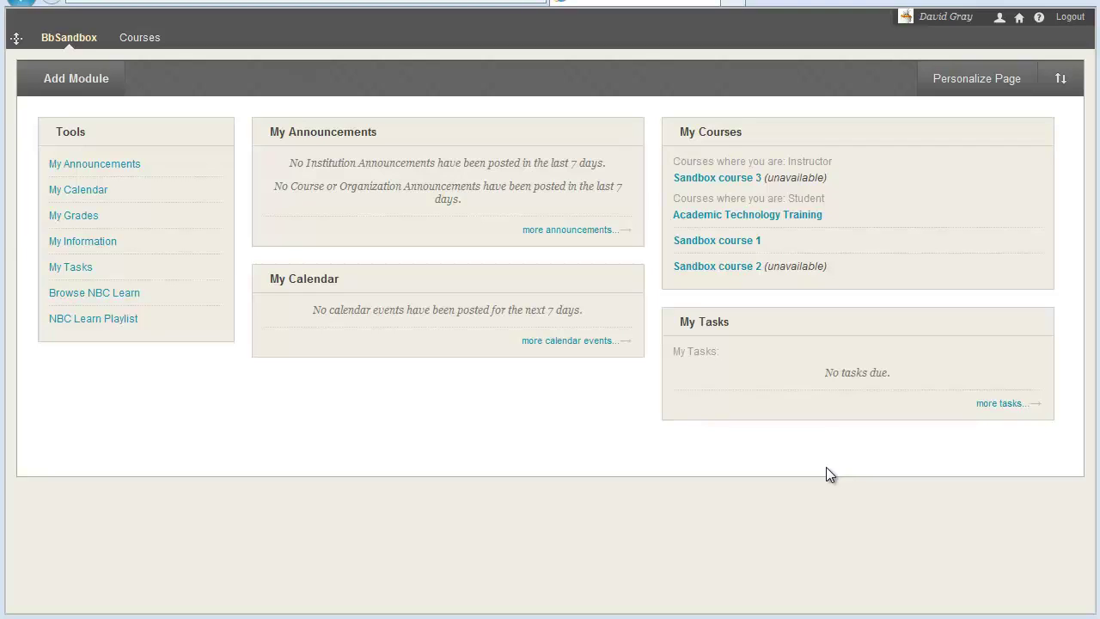
click(741, 244)
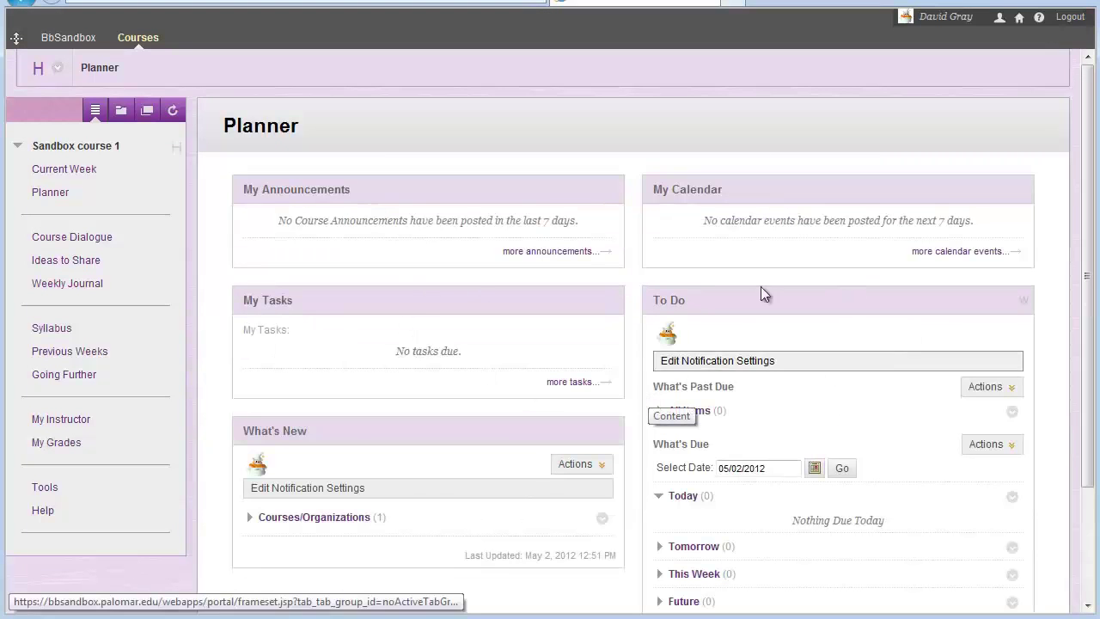
click(81, 38)
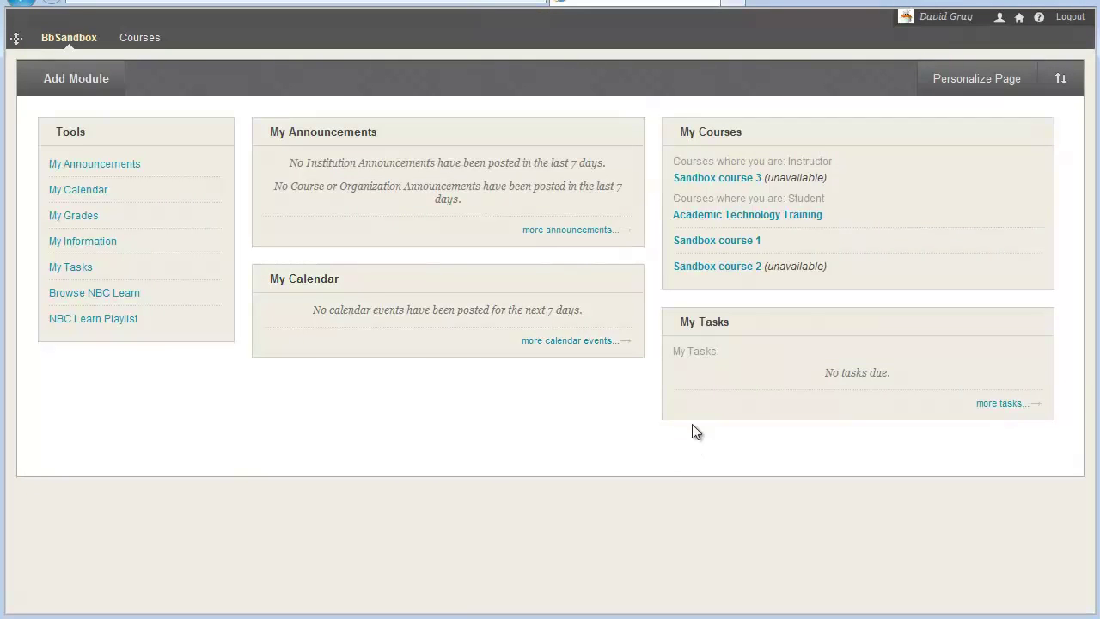
Step: Enter Sandbox course 3 and apply the option to hide the Quick Setup Guide on course entry
click(741, 179)
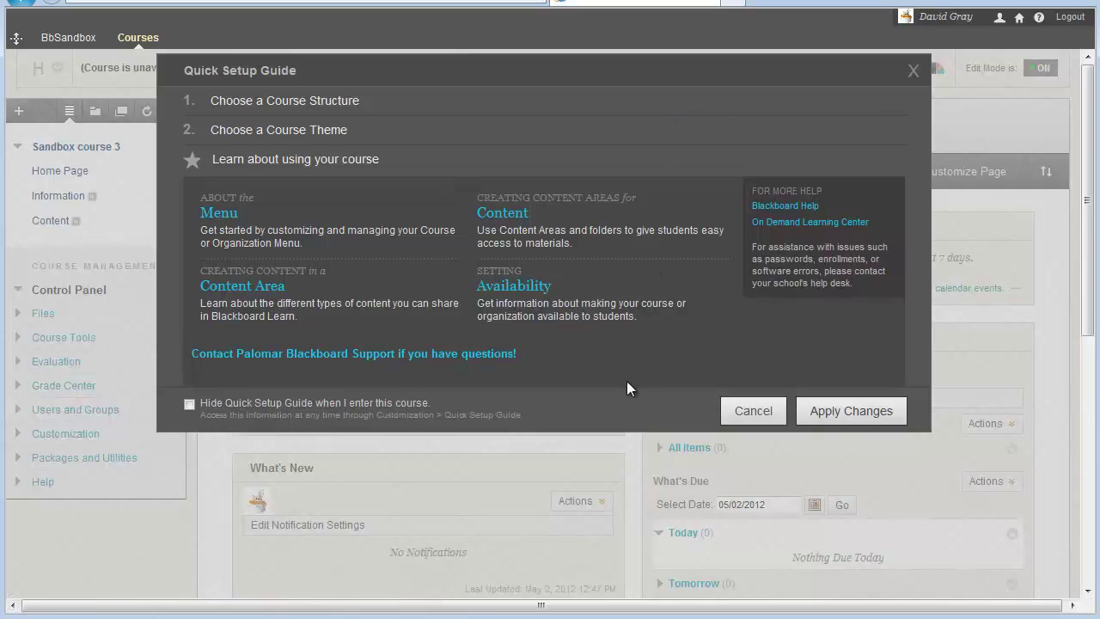
click(189, 405)
click(189, 406)
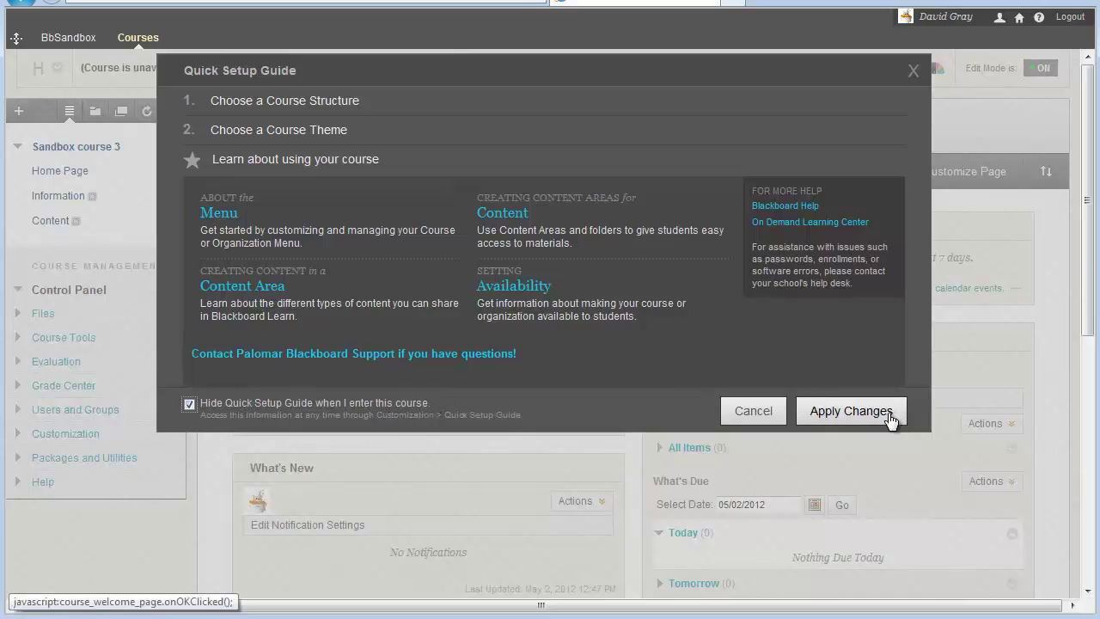
click(827, 414)
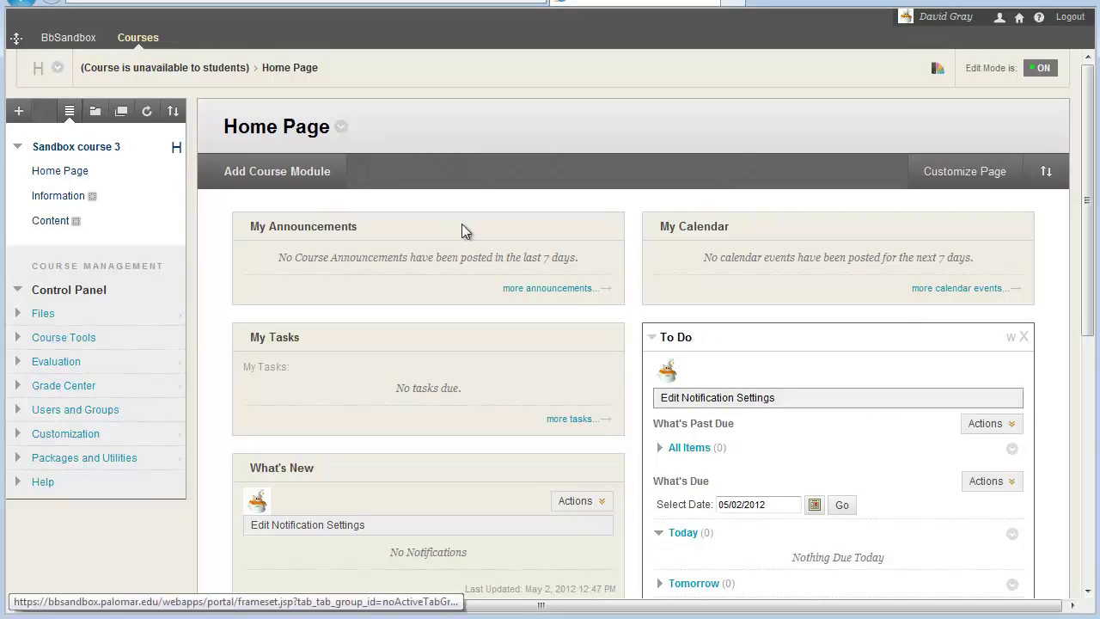
Step: Re-enter Sandbox course 3 from the home page and open its Quick Setup Guide from the customization options
click(82, 40)
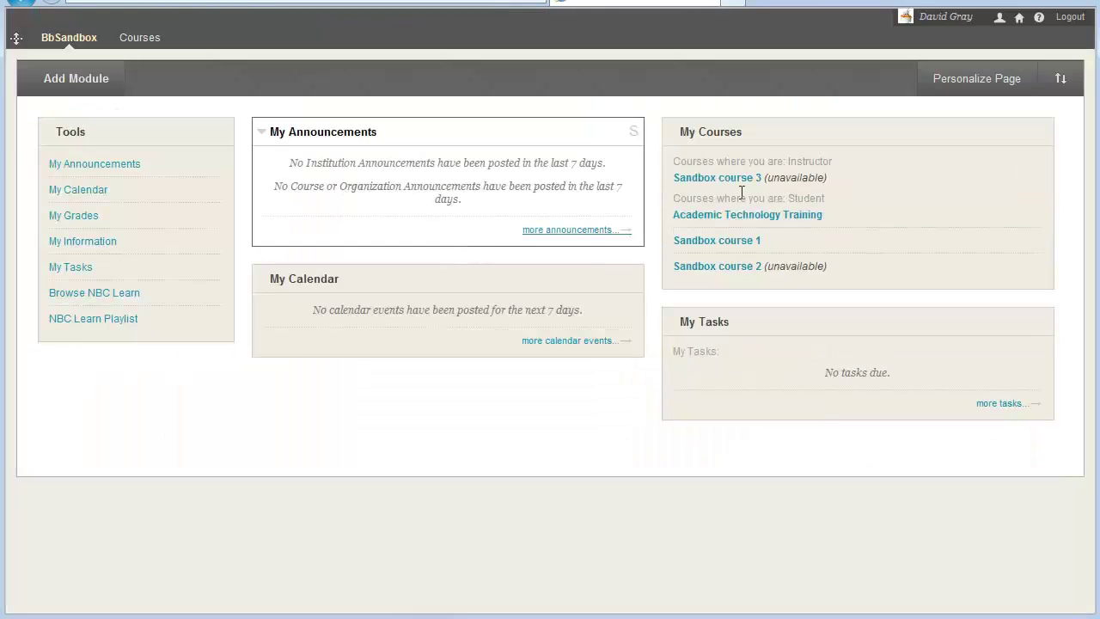
click(758, 177)
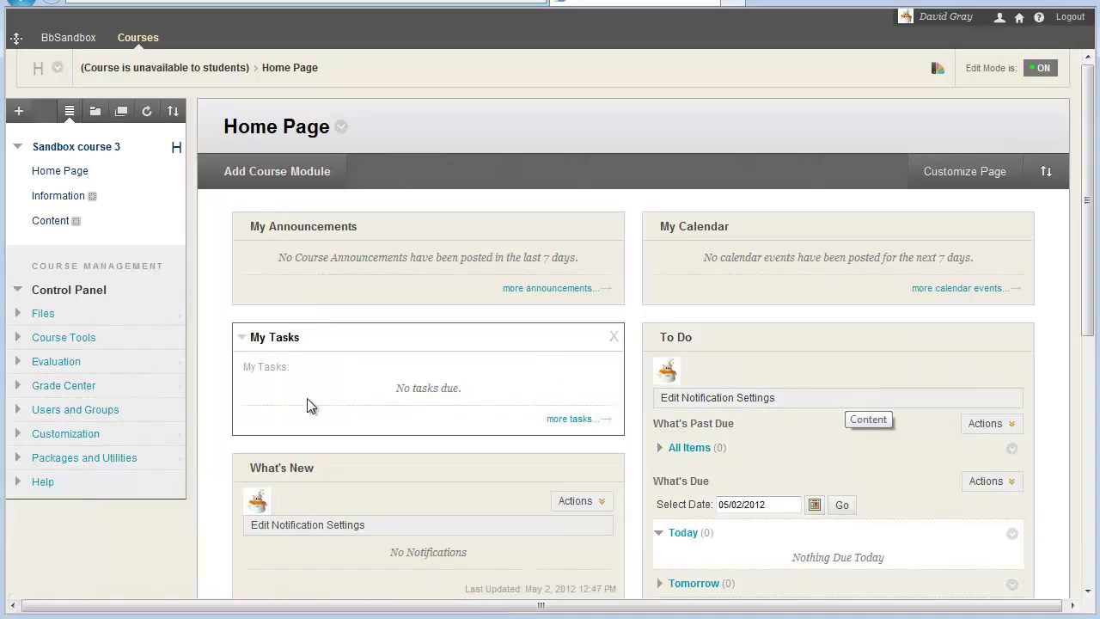
click(84, 438)
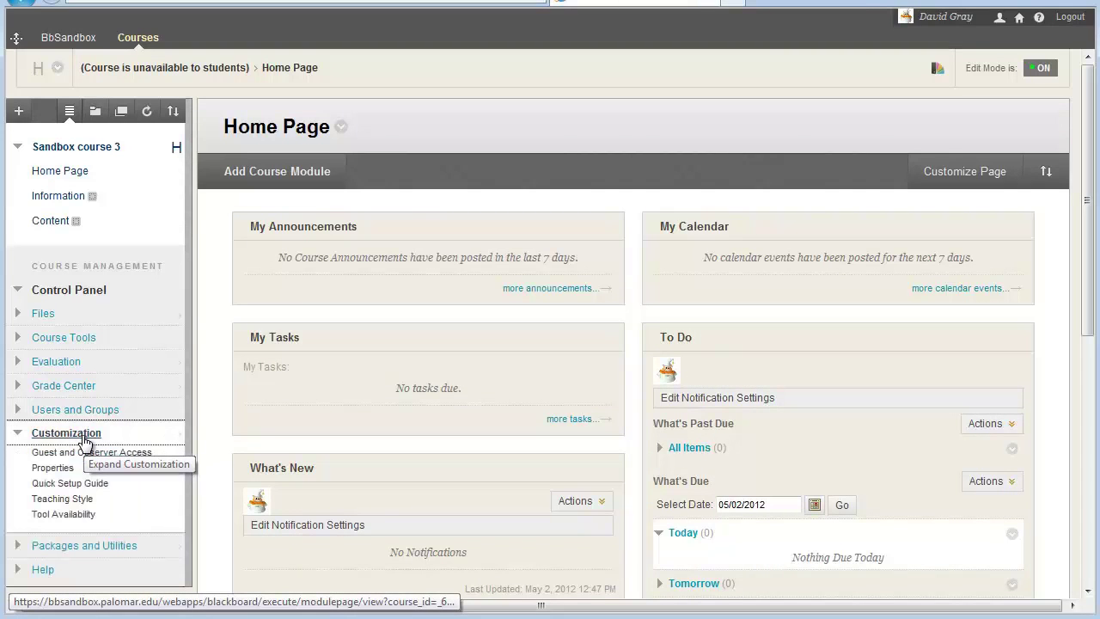
click(100, 487)
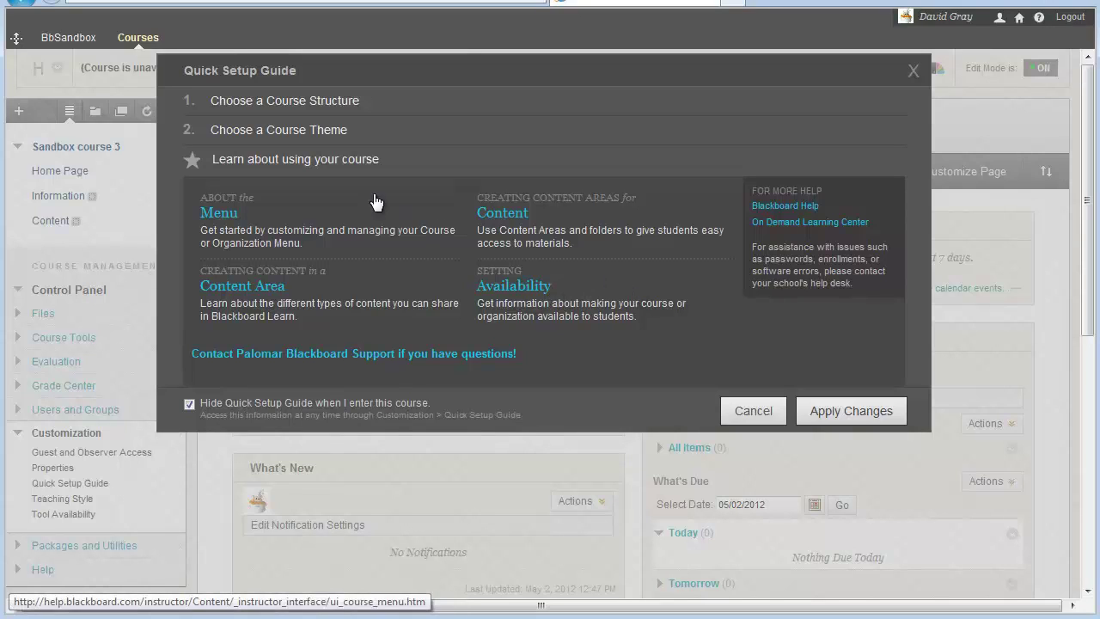
Step: Examine the course themes, course structures and help topics in the Quick Setup Guide, keeping the existing menu, and apply the guide
click(305, 131)
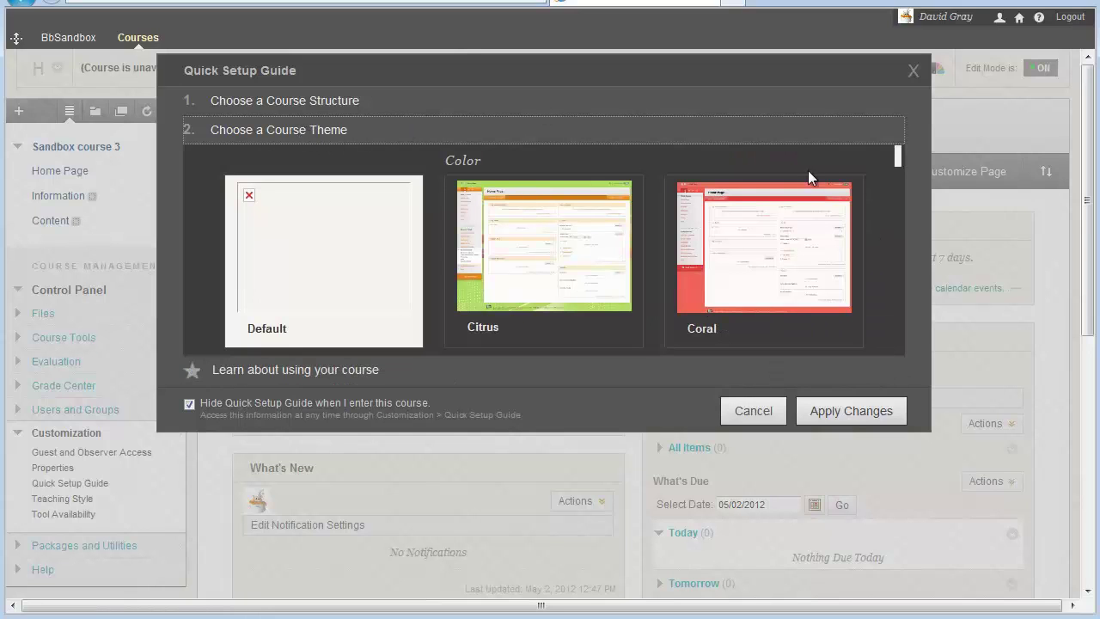
drag(895, 157, 896, 345)
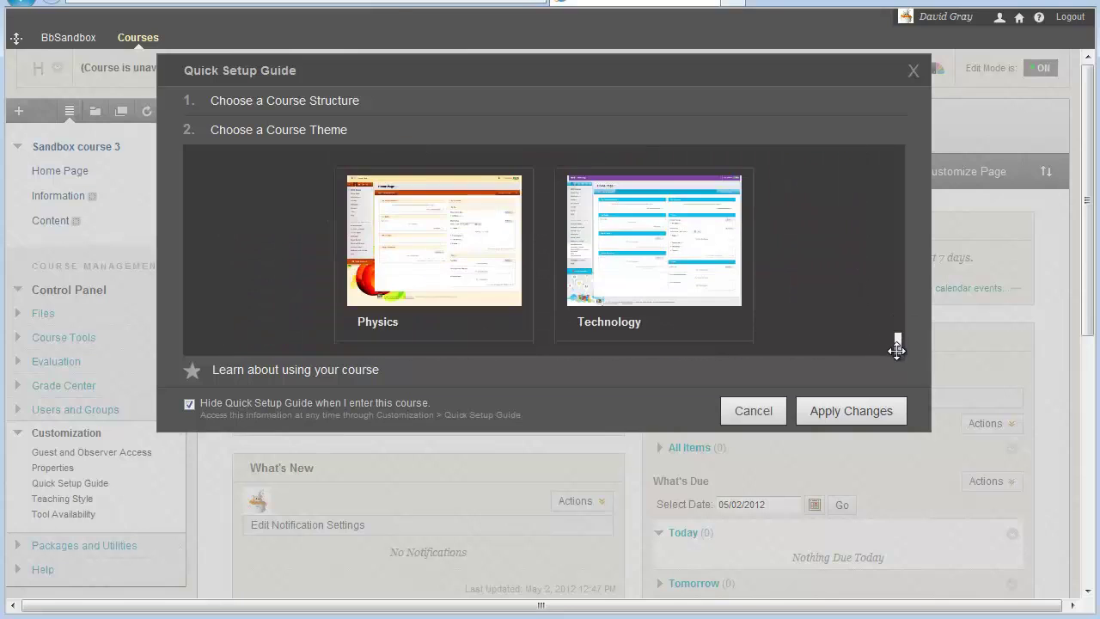
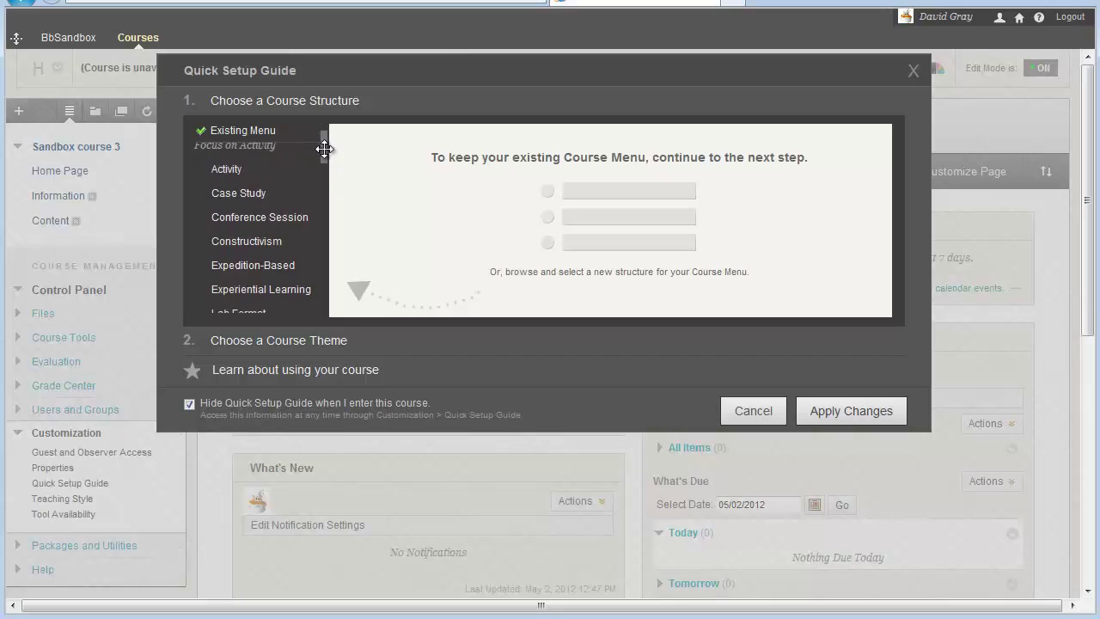
drag(324, 148, 323, 330)
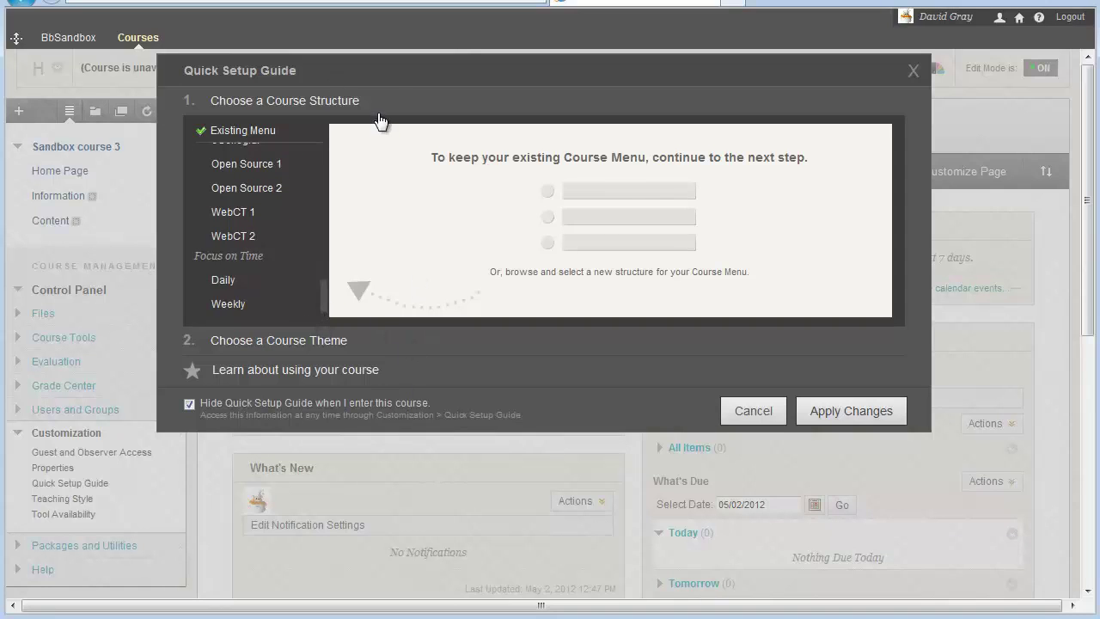
click(332, 344)
click(356, 375)
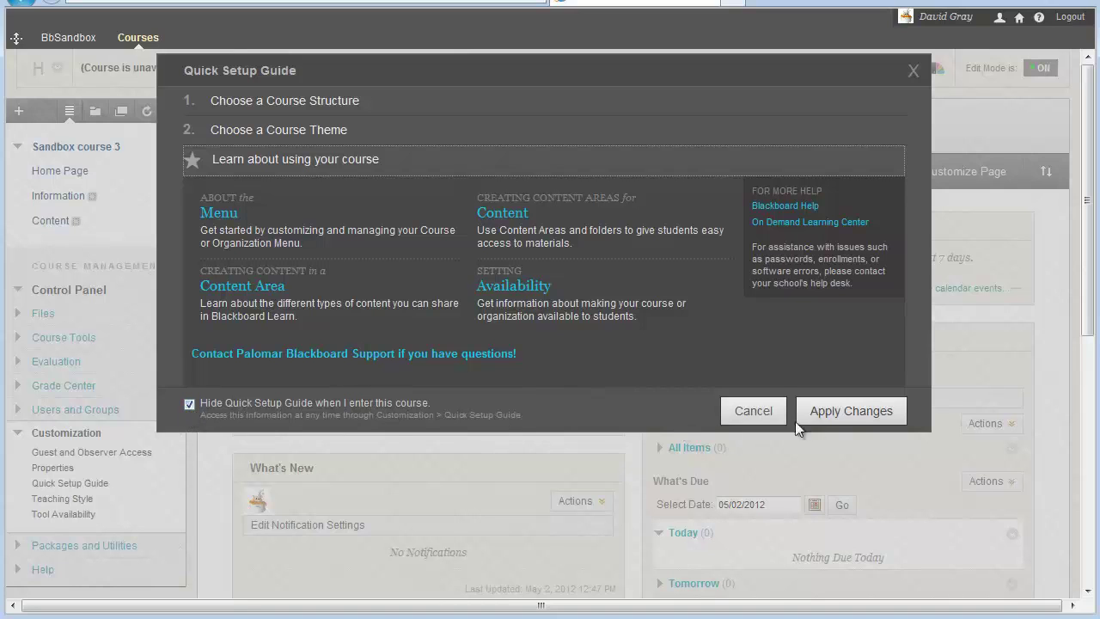
click(832, 416)
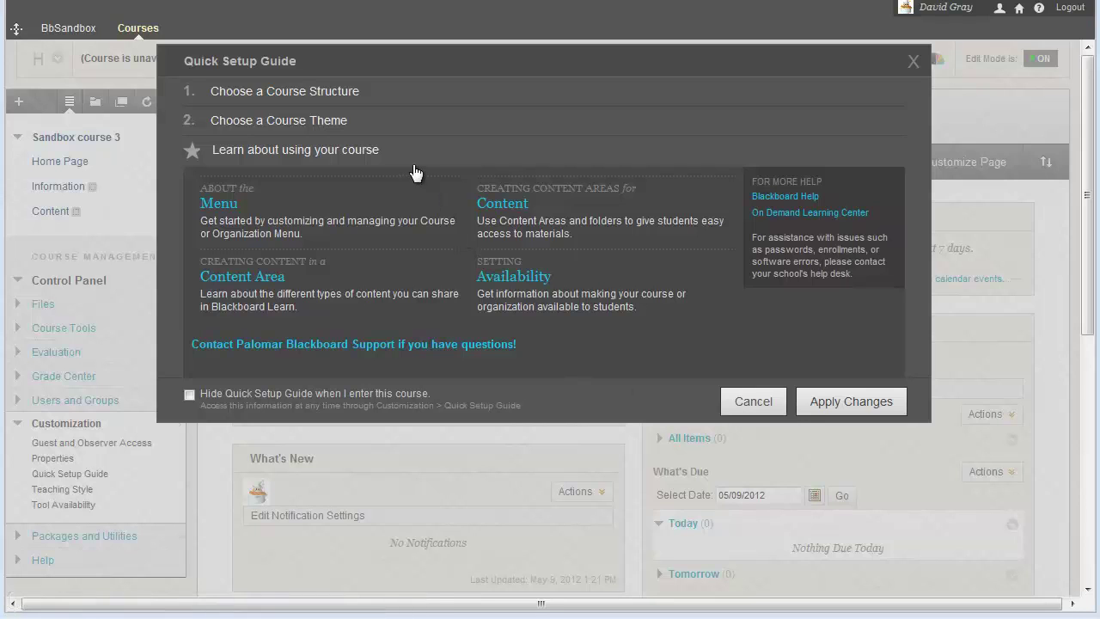
Step: Look at the course theme previews in the Quick Setup Guide and cancel the guide
click(343, 126)
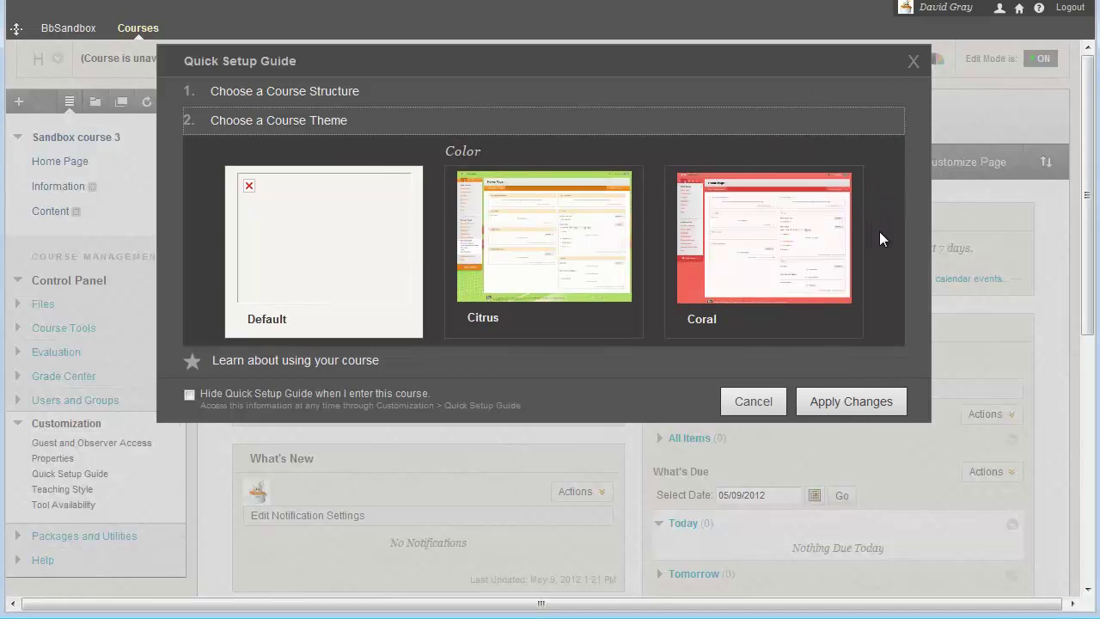
scroll(879, 231, down, 2)
scroll(880, 231, up, 1)
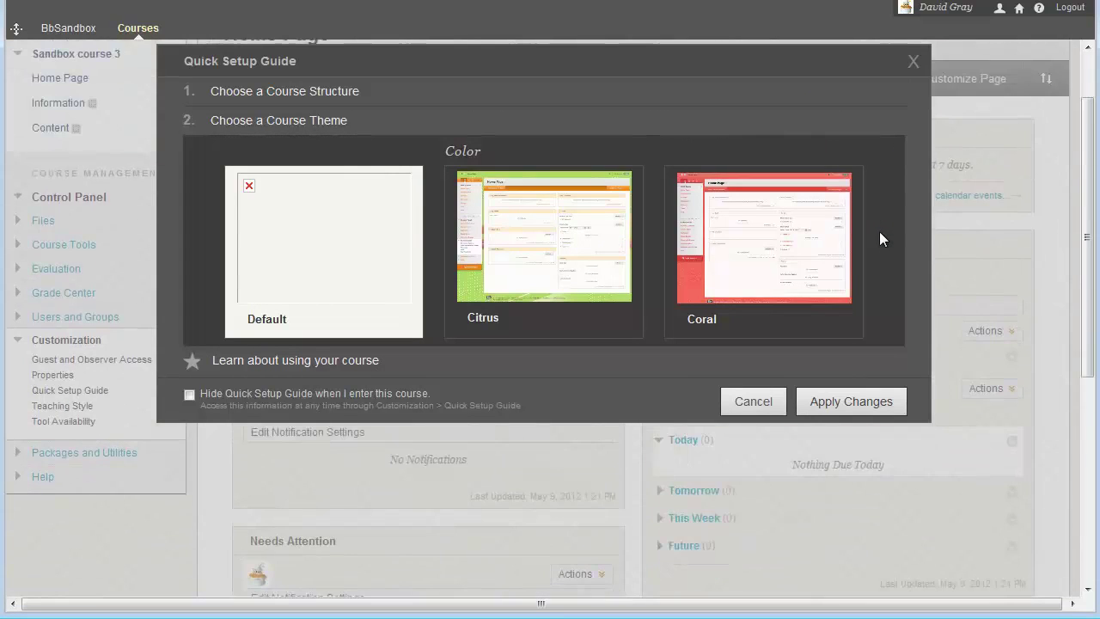
click(753, 402)
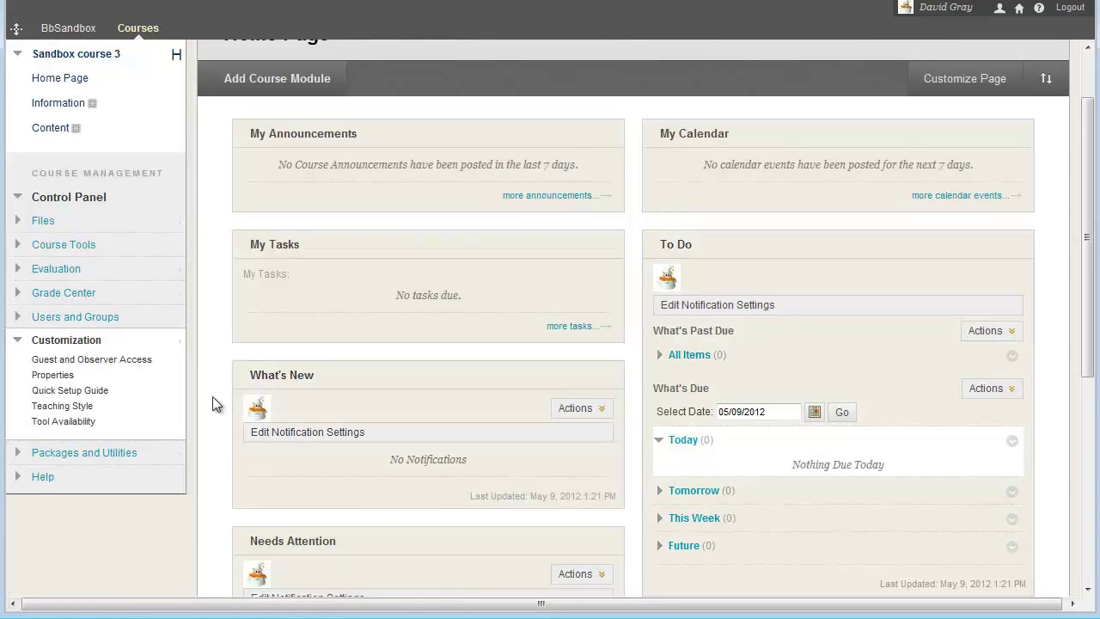
Step: Set the theme of Sandbox course 3 to Citrus directly from its home page
scroll(369, 400, up, 2)
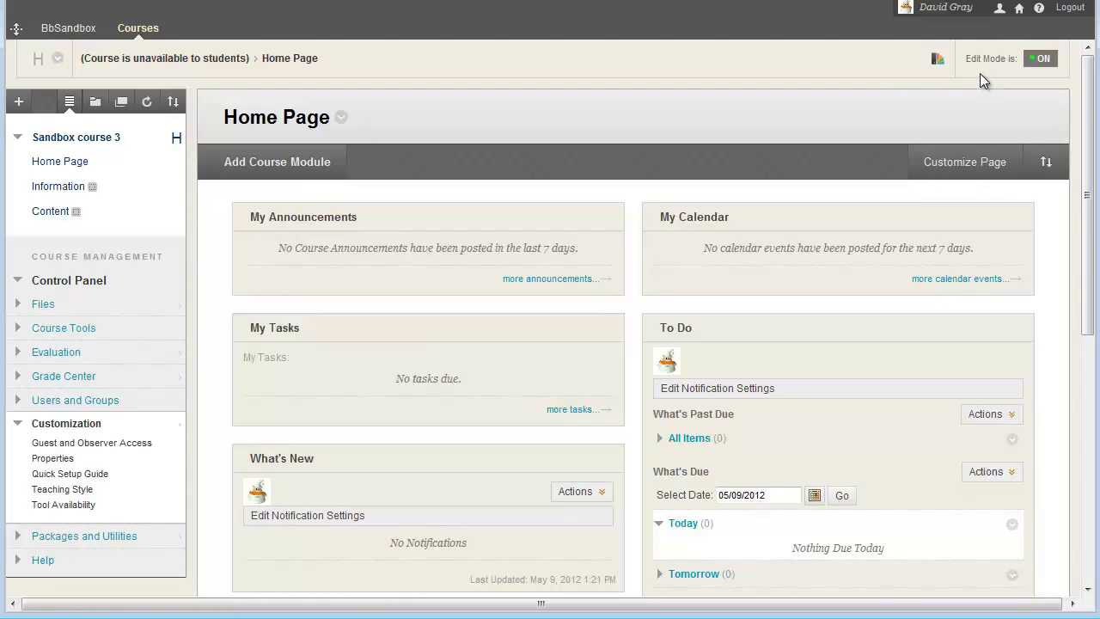
click(937, 58)
click(937, 58)
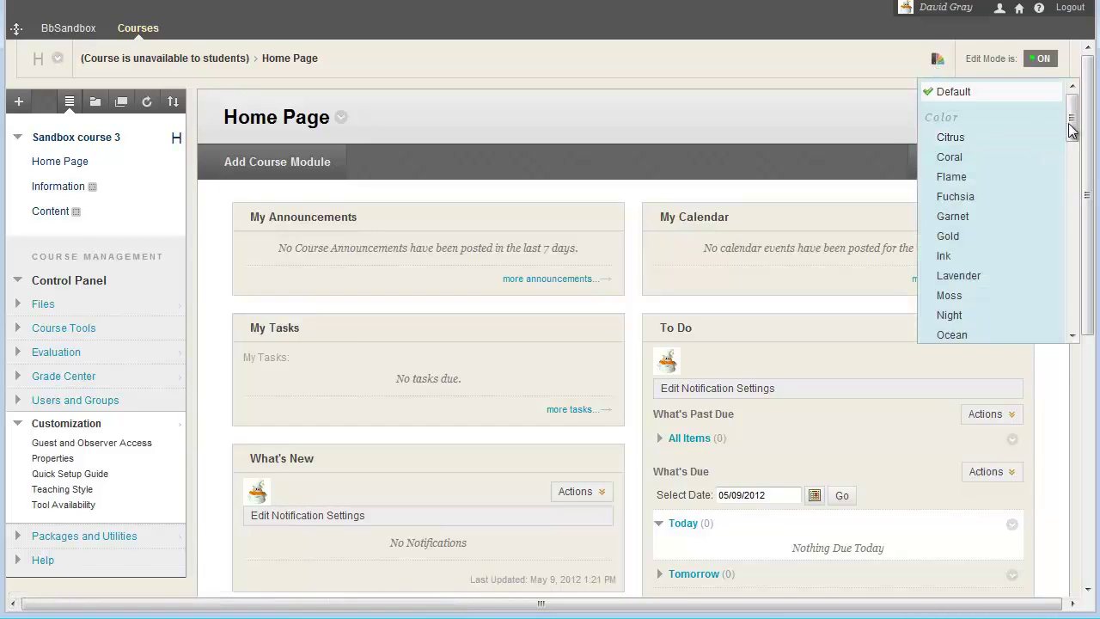
mouse_move(1072, 128)
mouse_down()
mouse_move(1071, 323)
mouse_move(1063, 269)
mouse_move(1081, 127)
mouse_up()
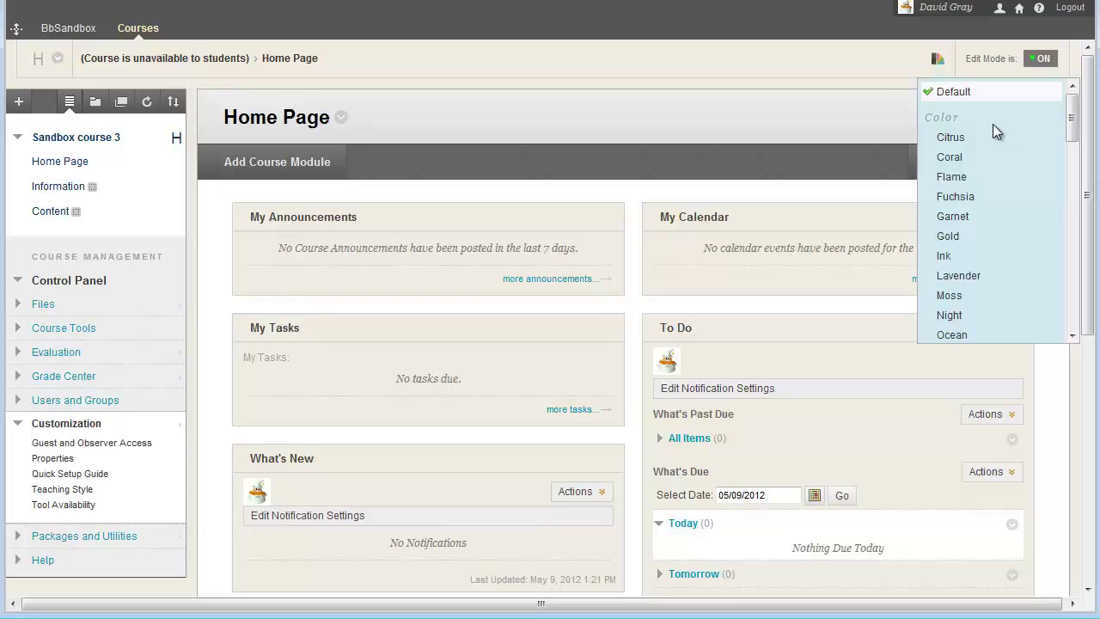
click(954, 139)
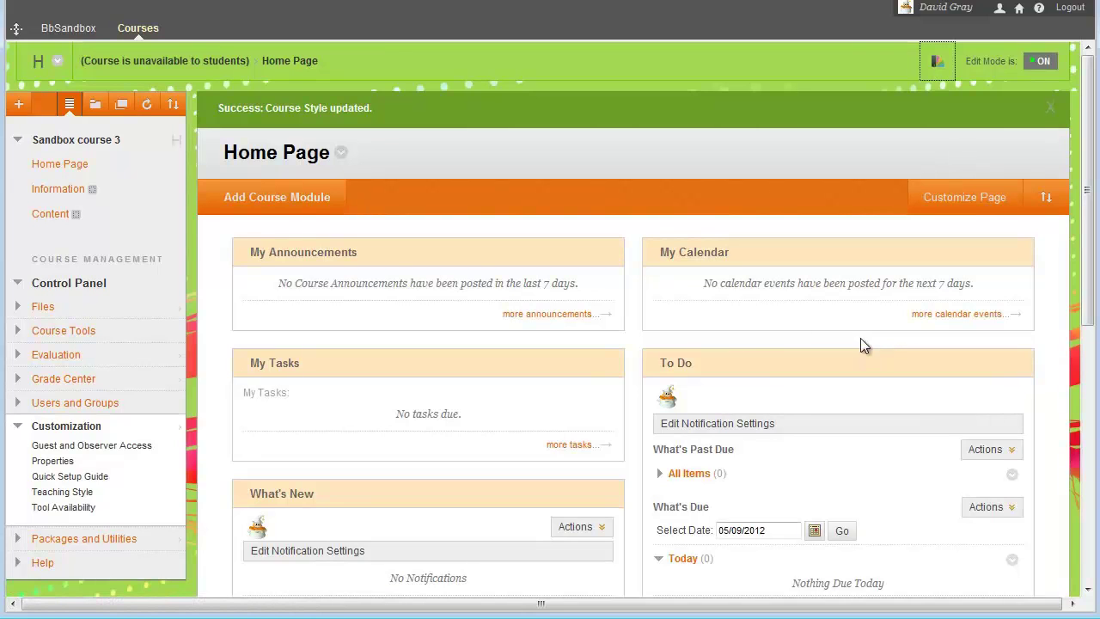
Step: Open the course's Information page and collapse the Customization section, the course menu and the Control Panel
click(58, 189)
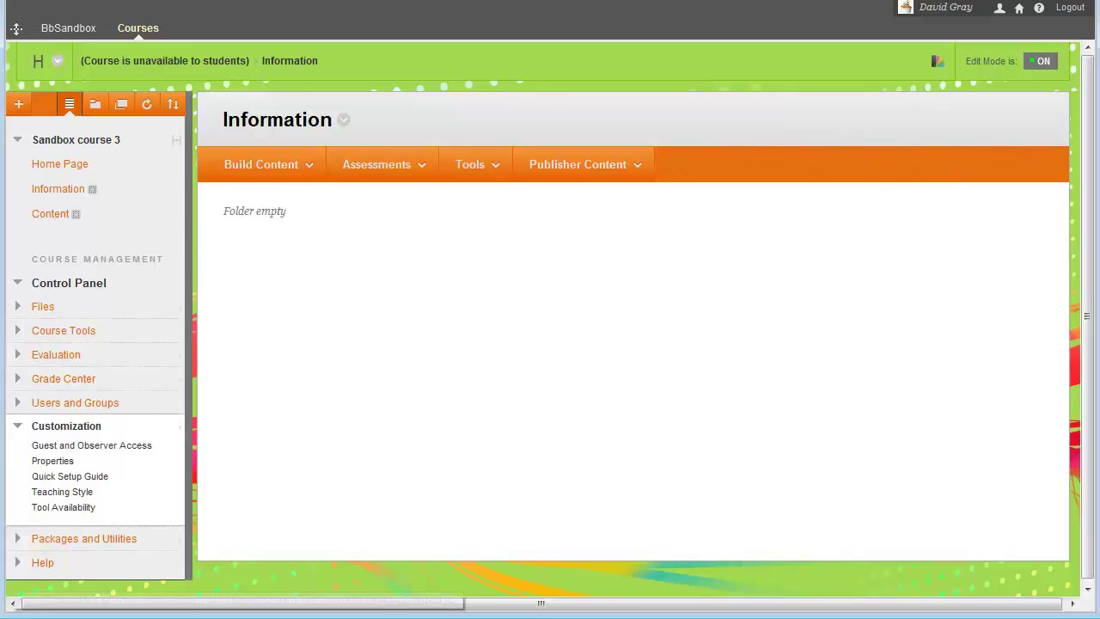
click(39, 428)
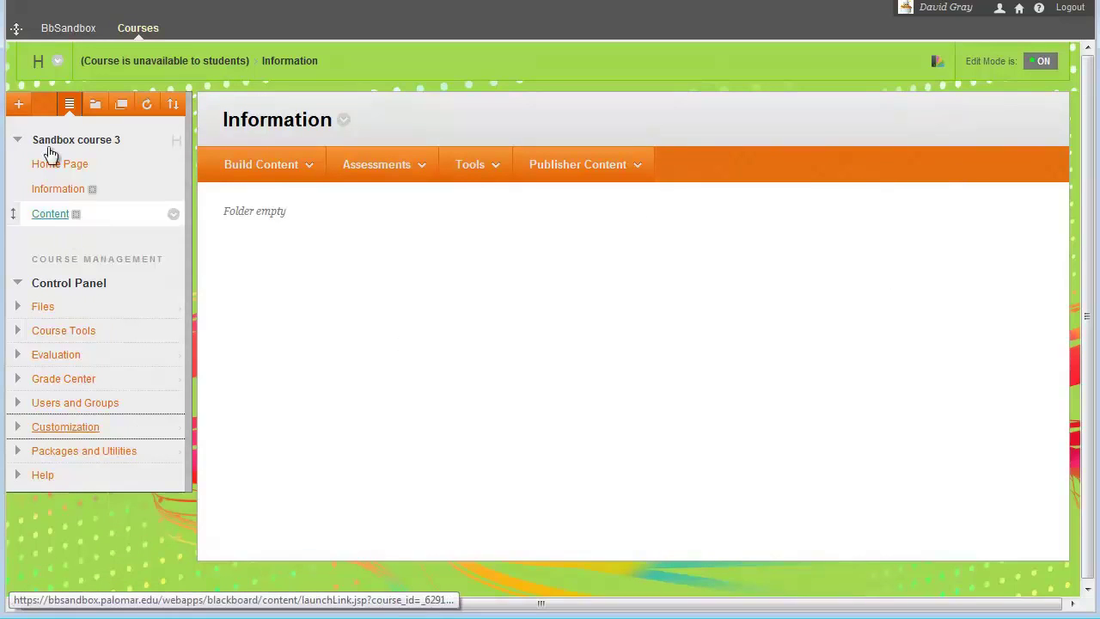
click(21, 142)
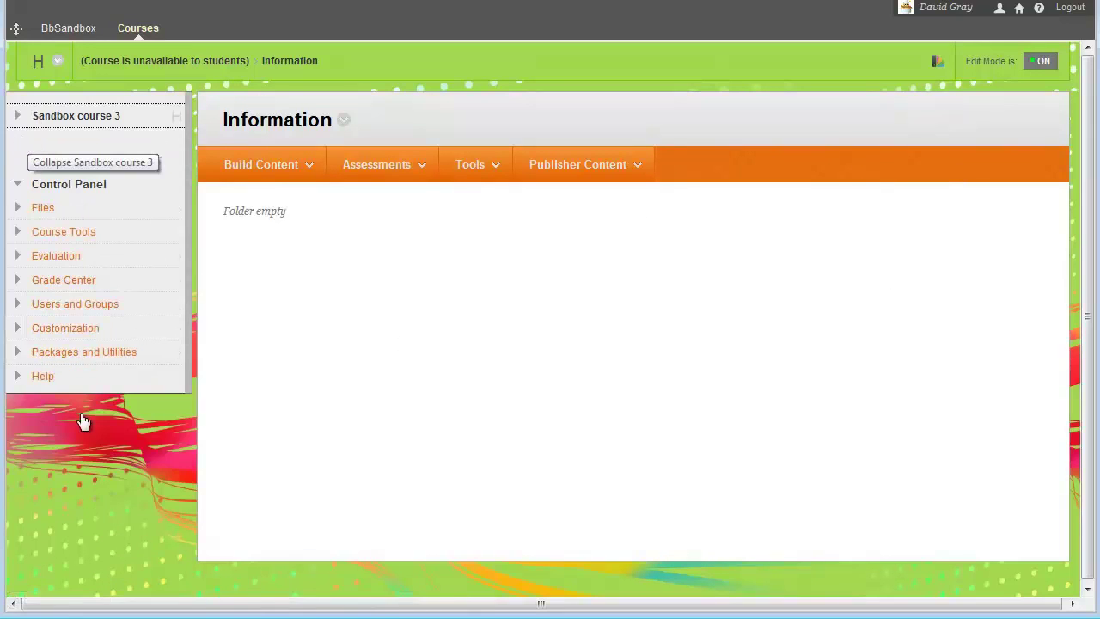
click(19, 184)
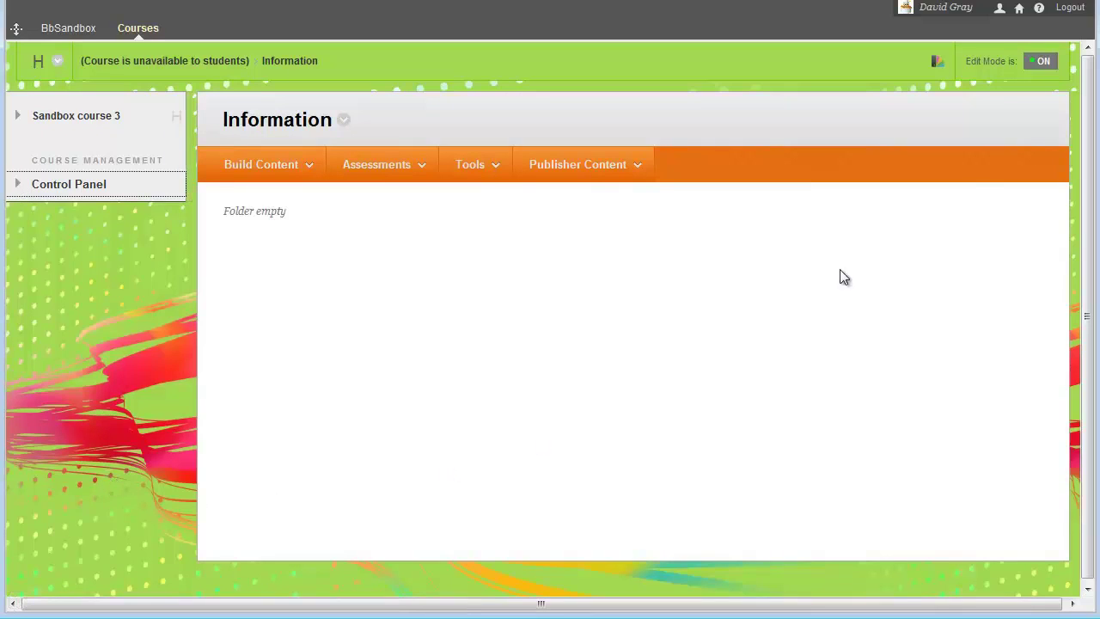
Step: Change the course theme to Flame
click(937, 61)
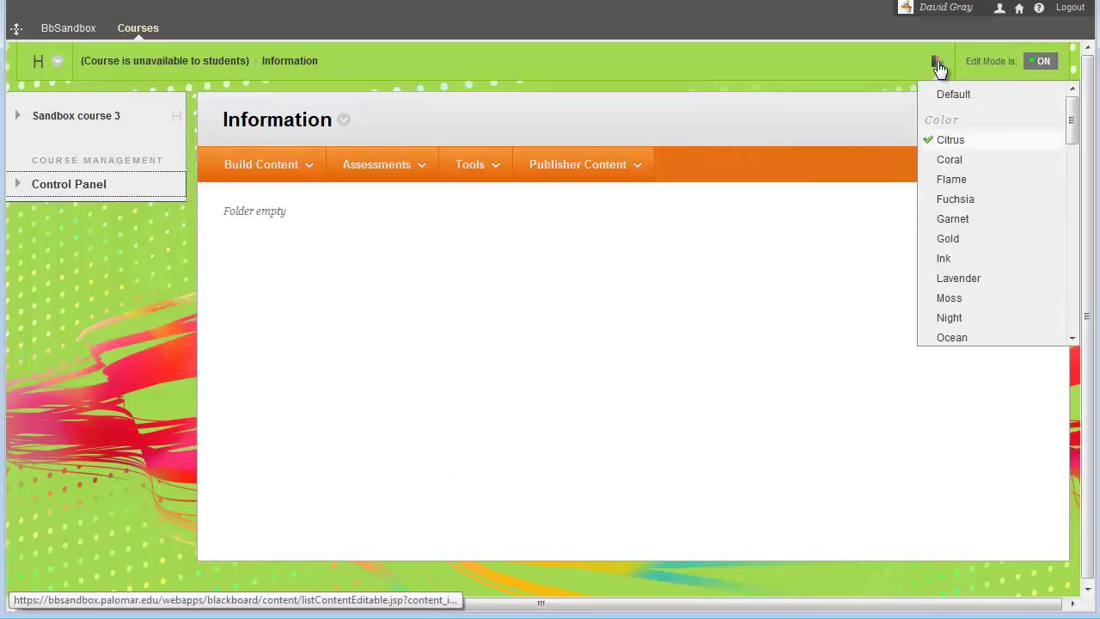
click(974, 183)
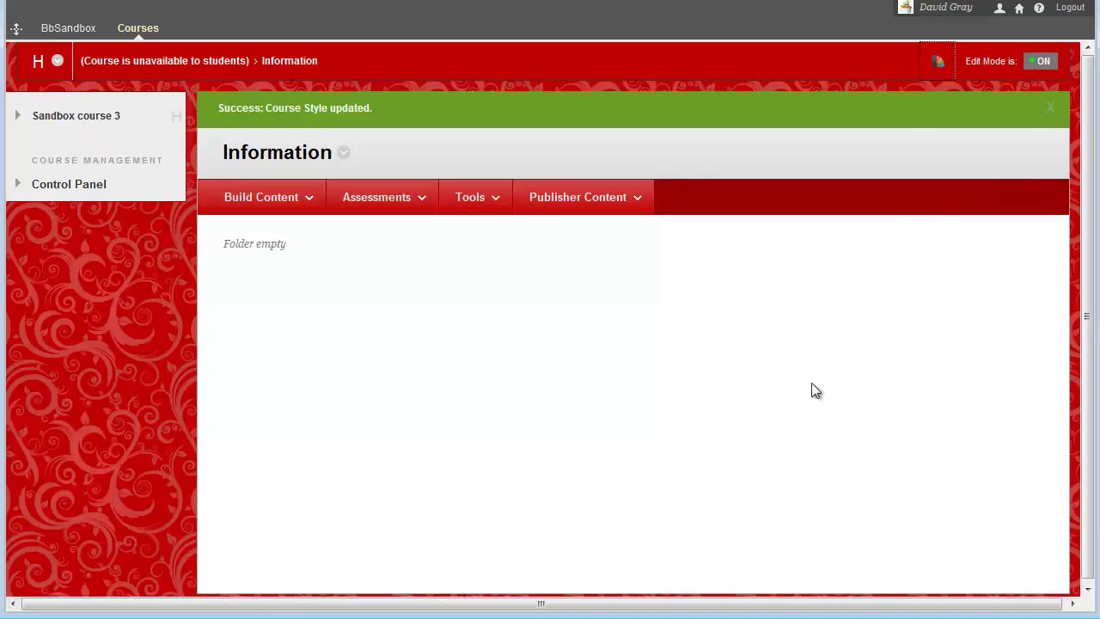
Step: Apply the Fuchsia theme to the course and replace it with the Night theme
click(936, 62)
click(937, 200)
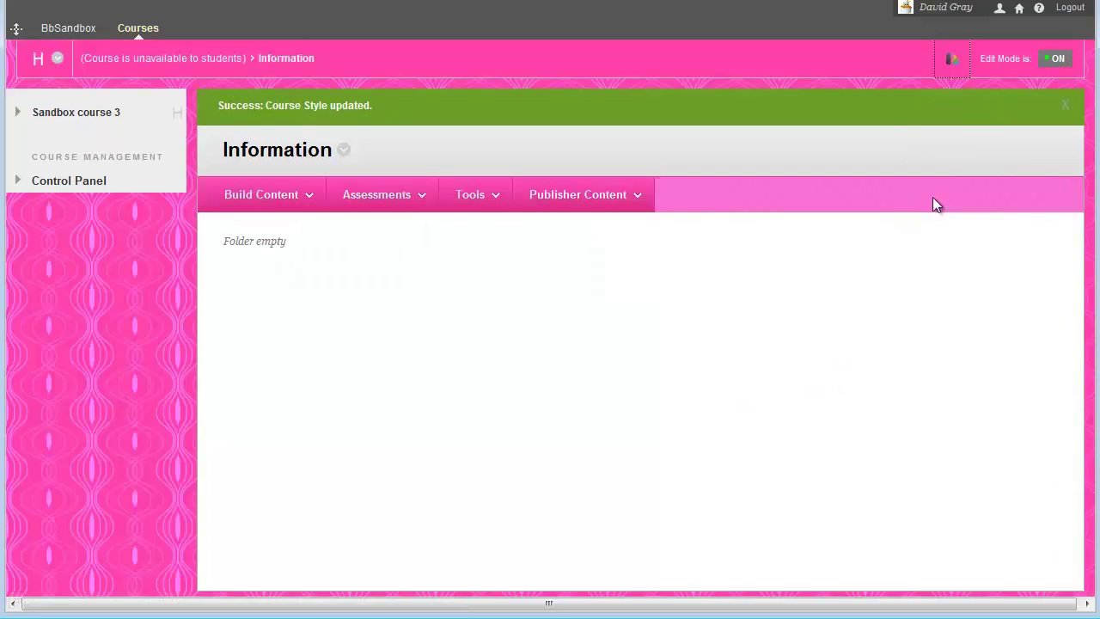
click(957, 63)
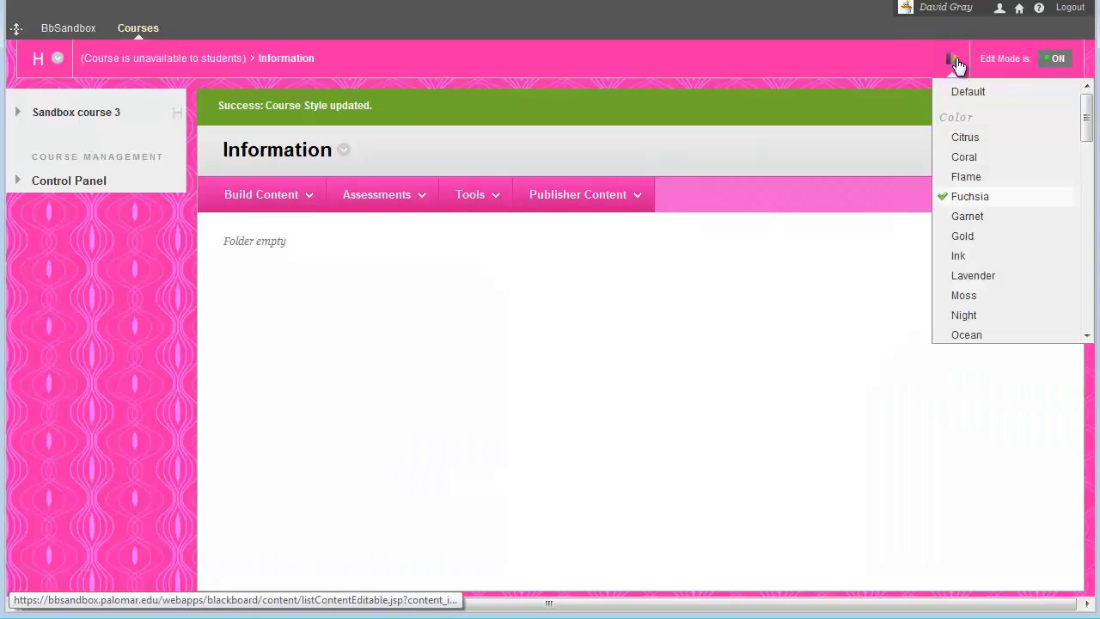
click(973, 316)
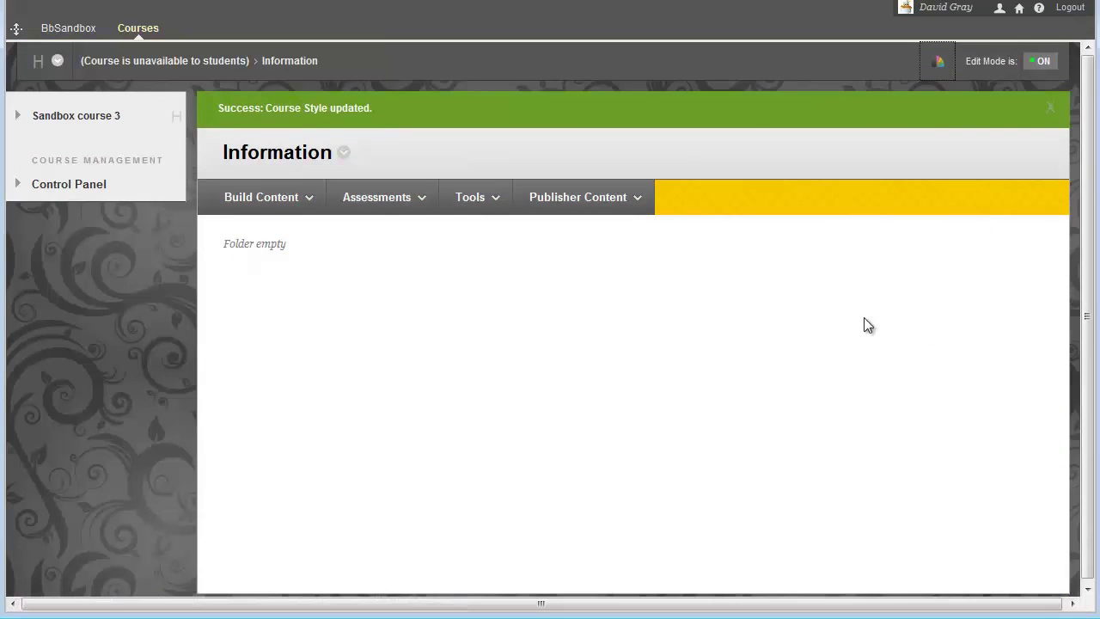
Step: Change the course theme to Steel
click(945, 64)
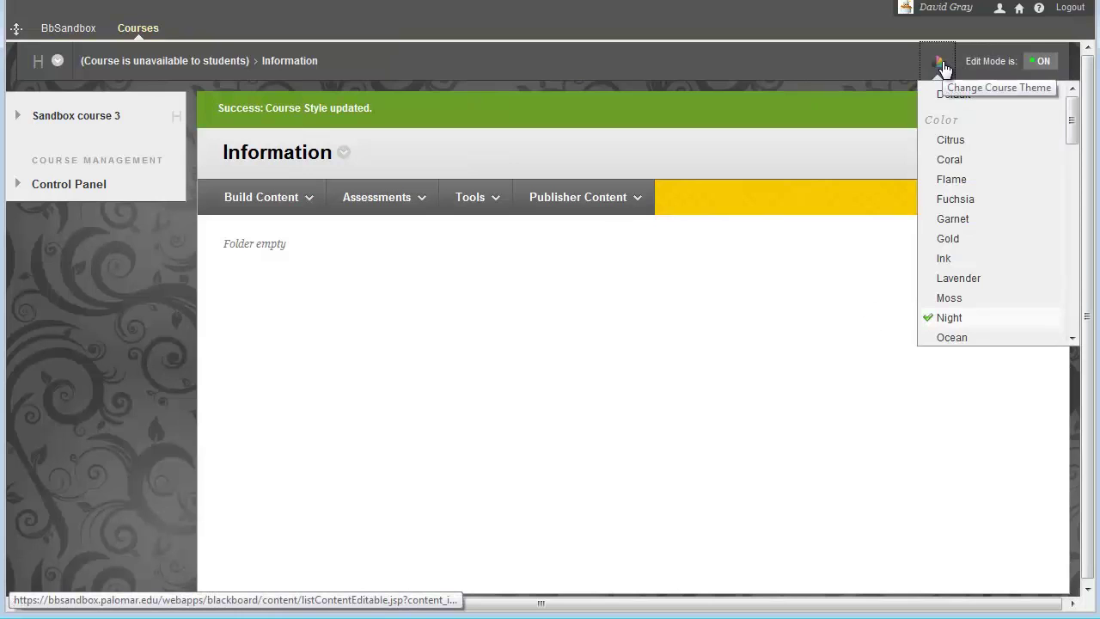
scroll(959, 177, down, 4)
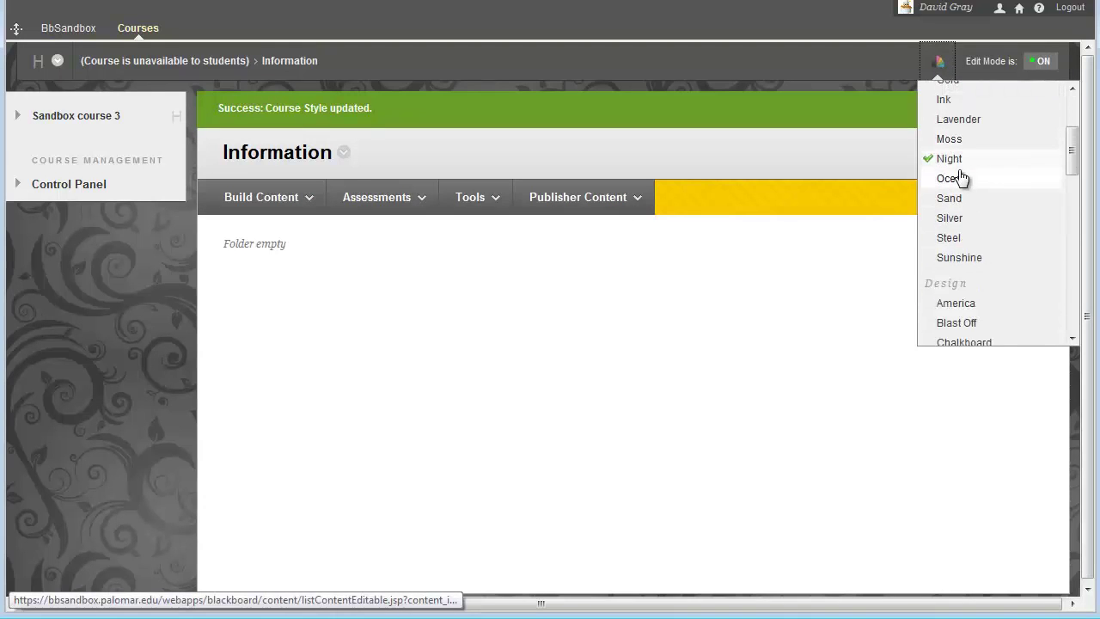
click(948, 239)
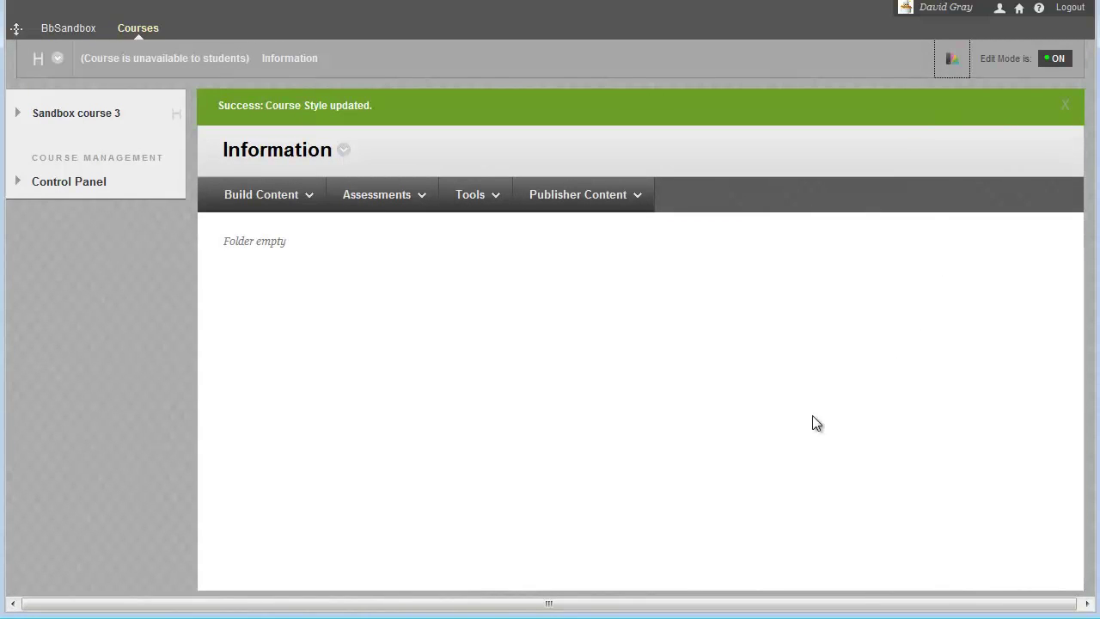
Step: Browse the available course themes and apply the Summer theme from the Season group
click(952, 58)
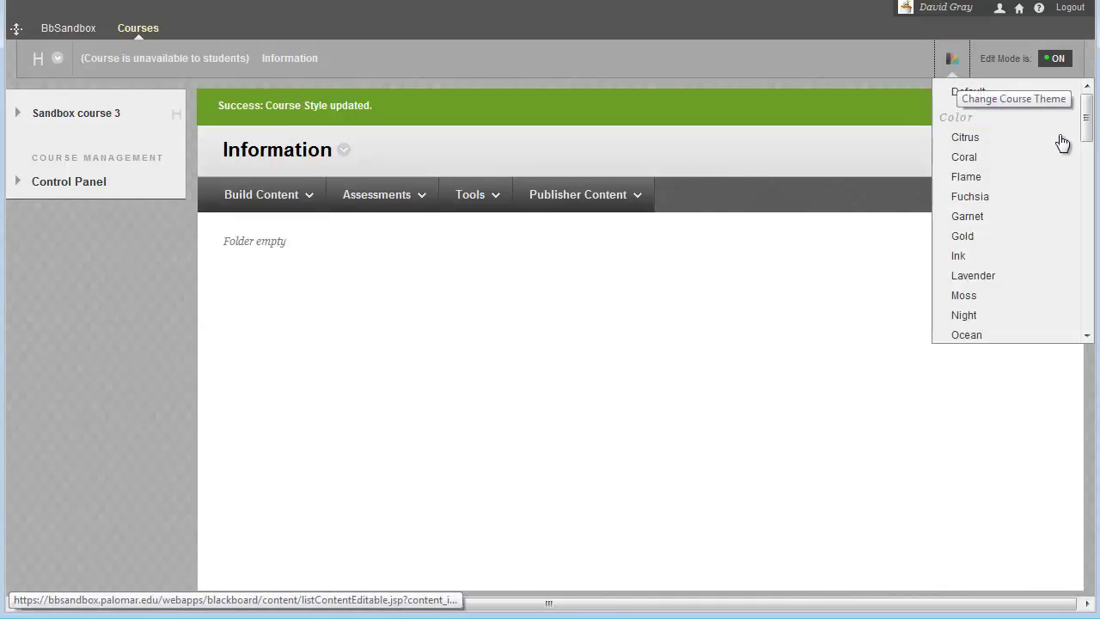
click(953, 59)
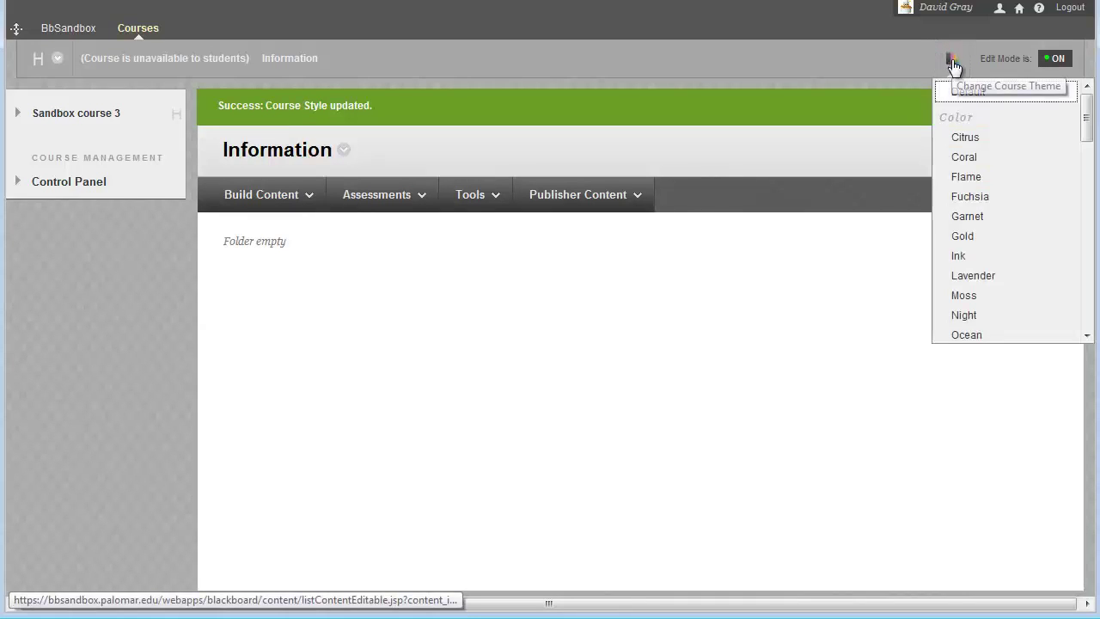
click(955, 62)
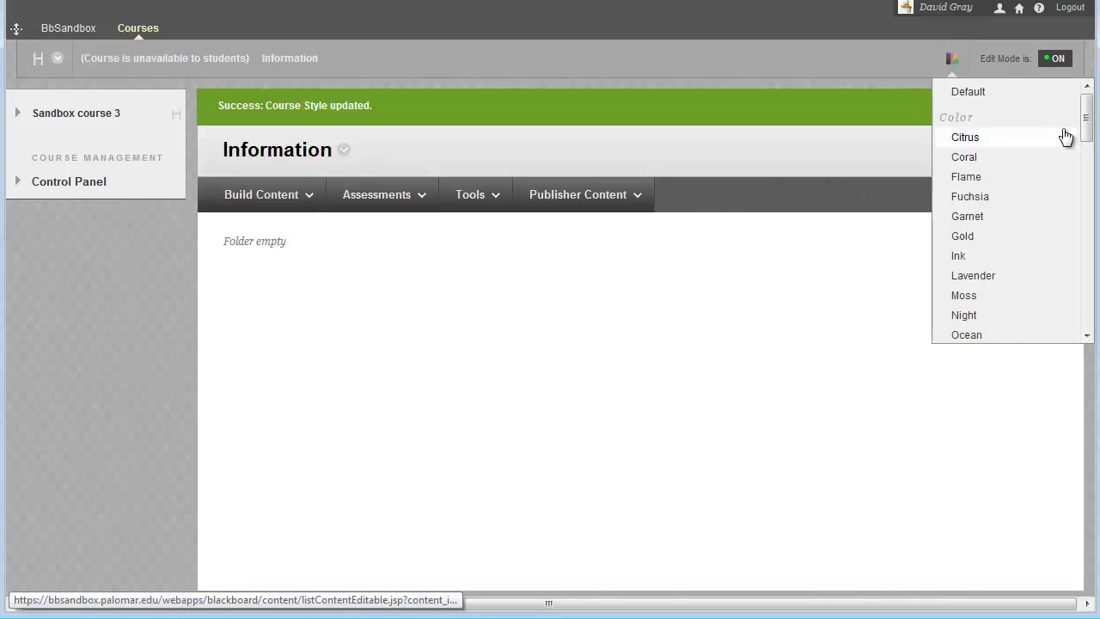
scroll(1066, 136, down, 10)
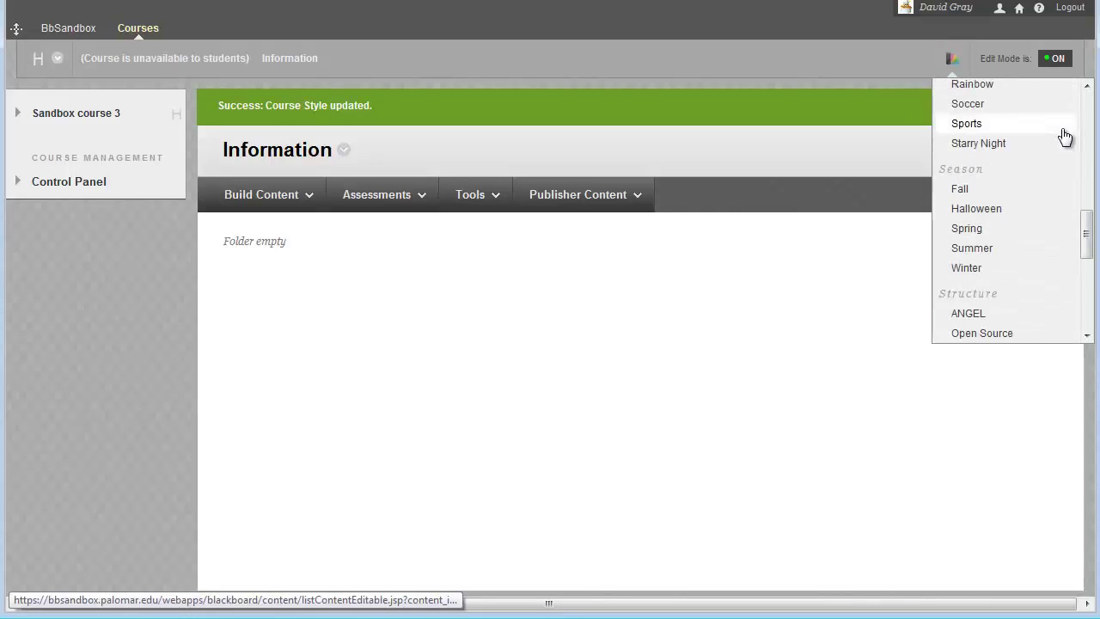
scroll(1066, 136, down, 1)
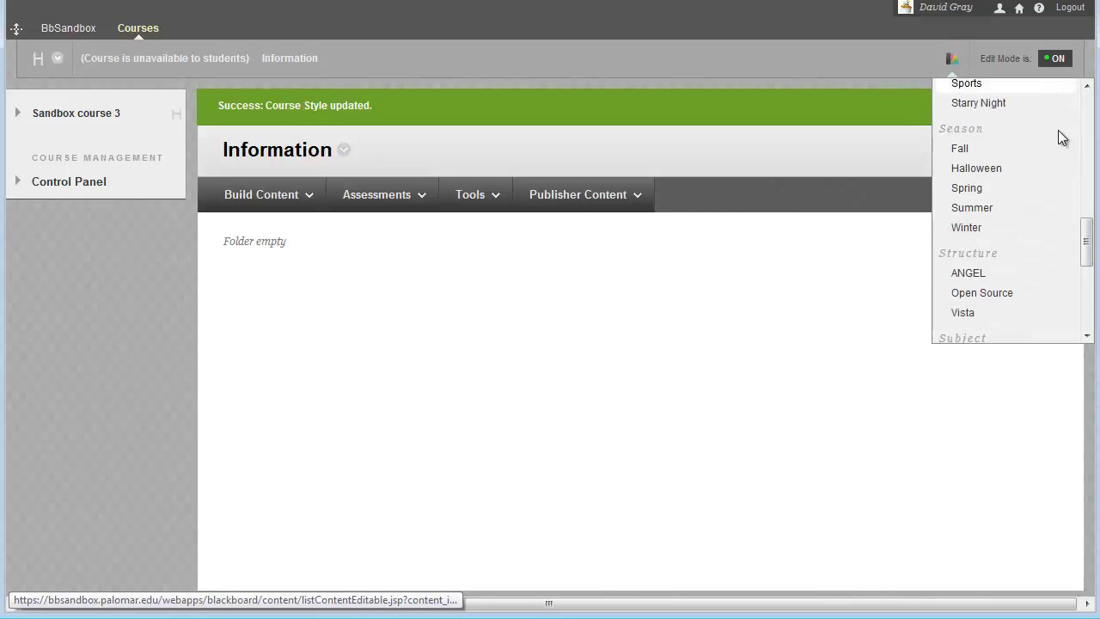
click(984, 210)
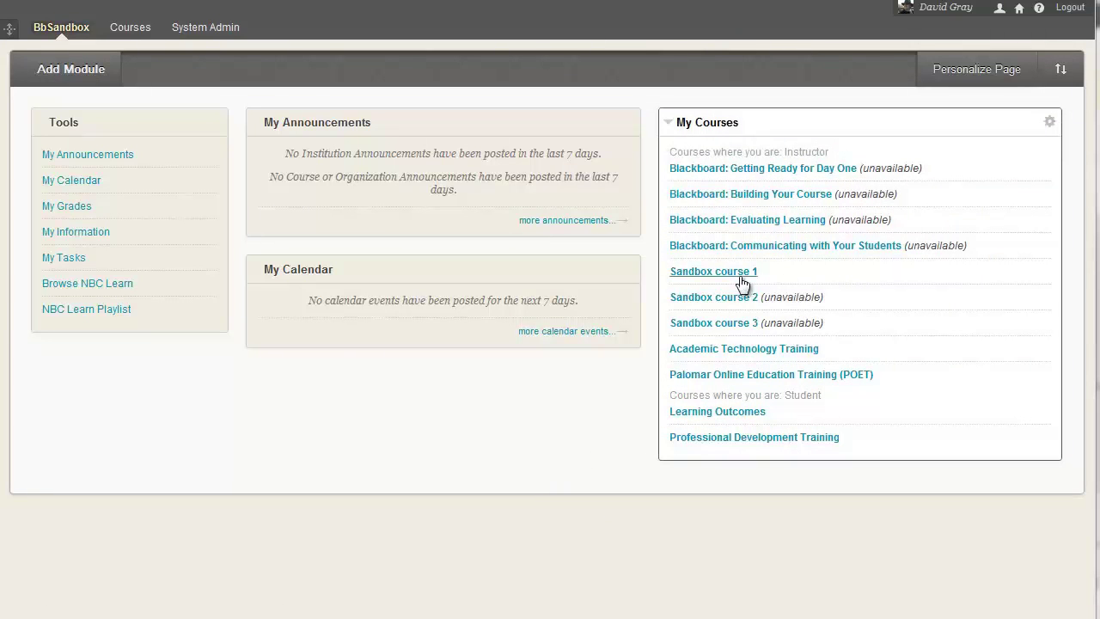
Step: Open Sandbox course 1 from the My Courses list and switch directly from it to Sandbox course 2
click(732, 273)
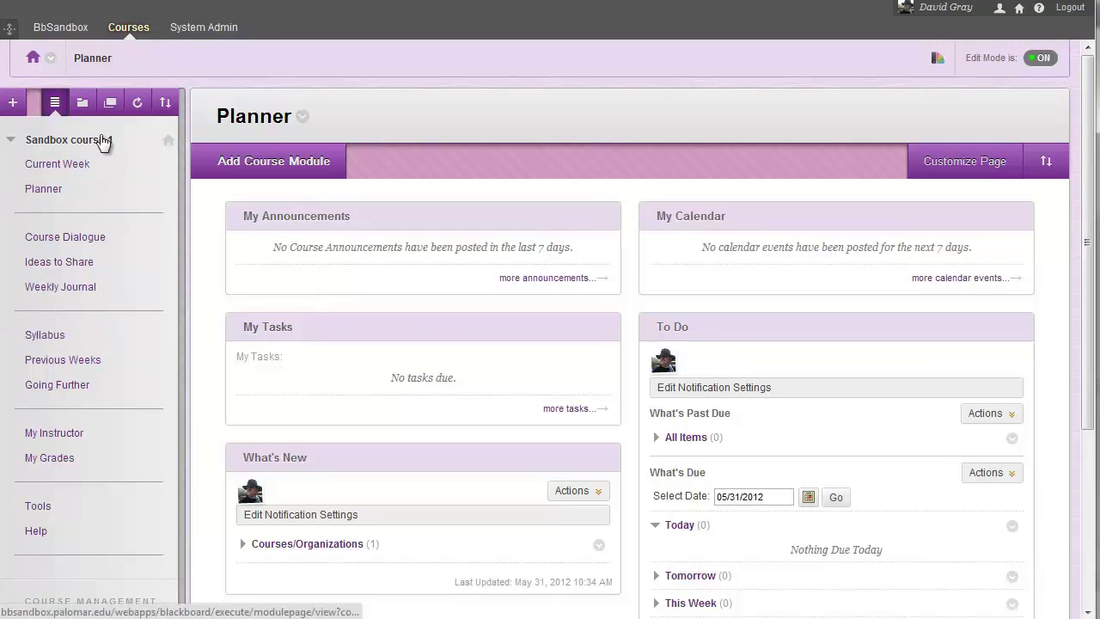
click(50, 59)
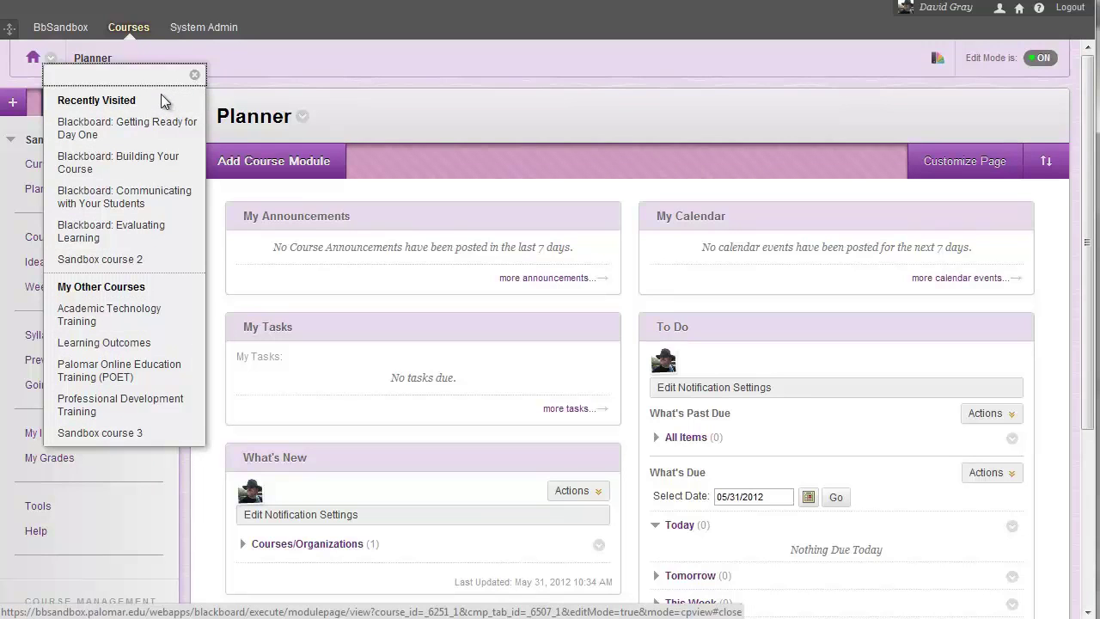
click(137, 259)
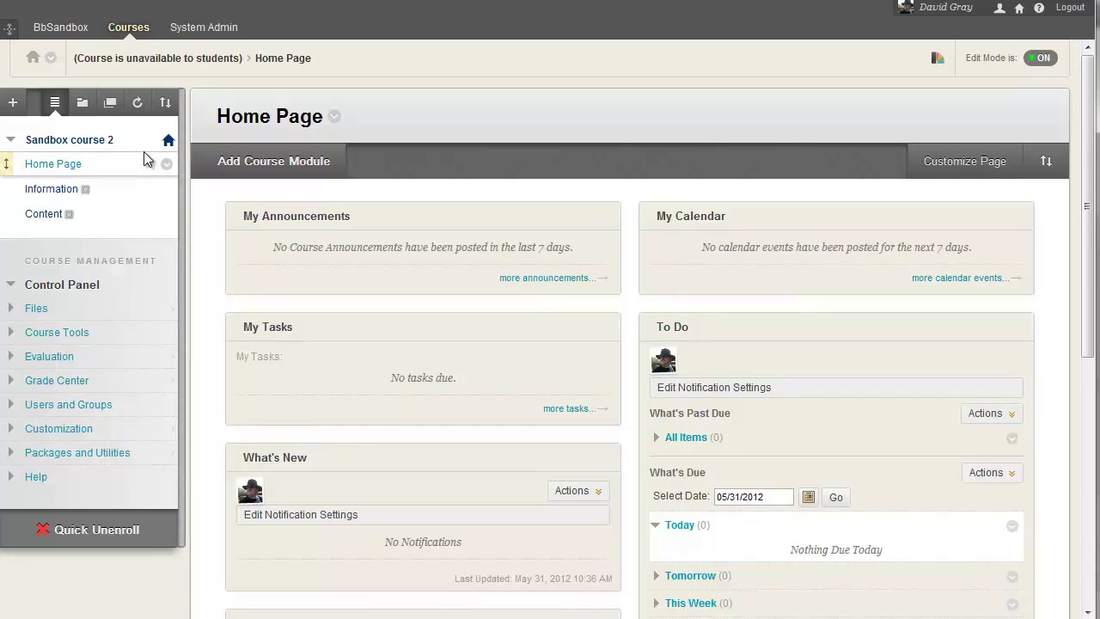
Step: Open the Needs Grading page of Sandbox course 2 and switch to the same page of Blackboard: Getting Ready for Day One
click(80, 383)
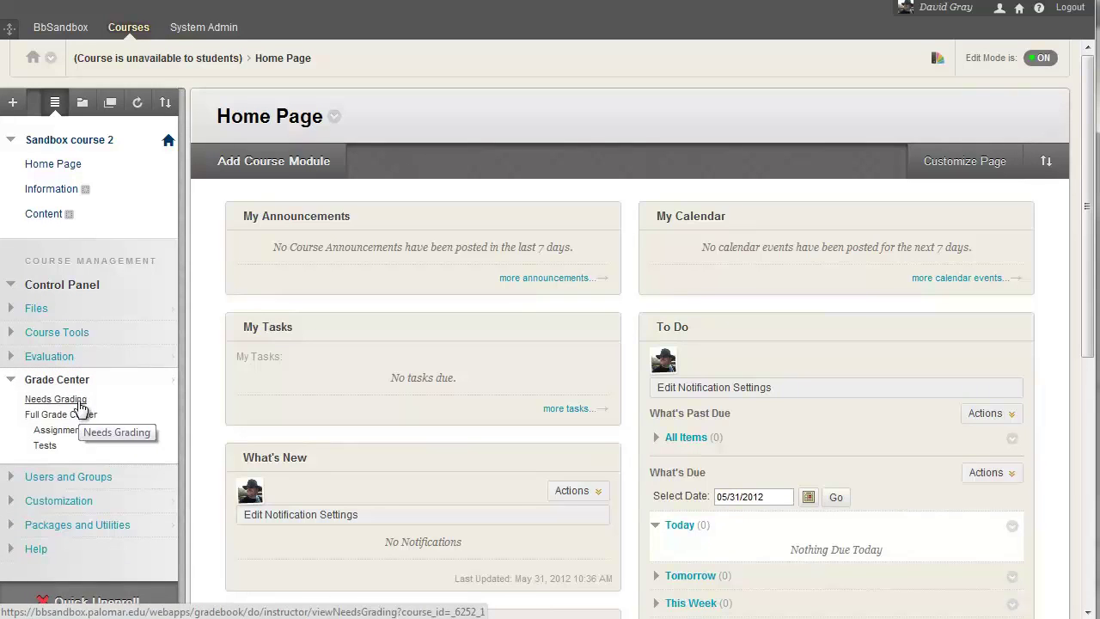
click(78, 401)
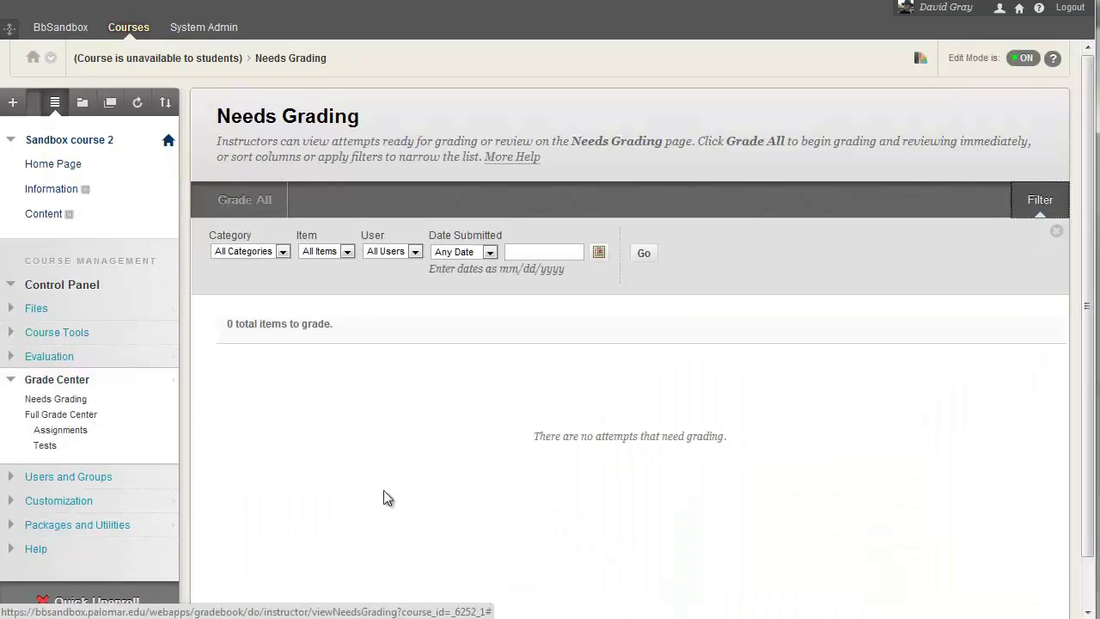
click(51, 59)
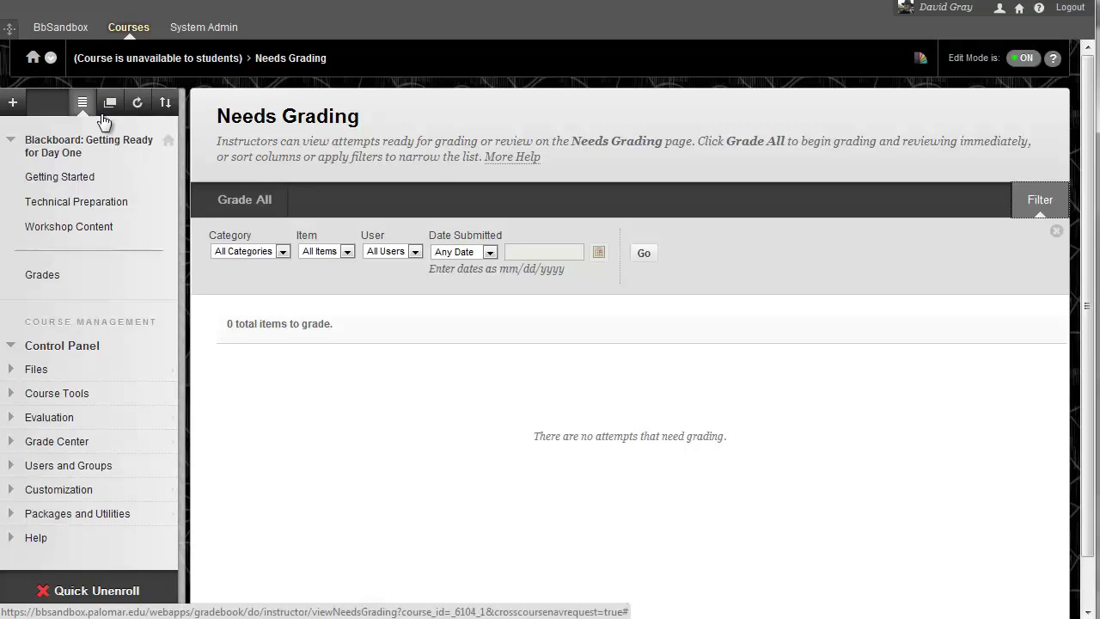
Step: View the Getting Started page, and switch to Palomar Online Education Training (POET) to look over its Introduction to Training page
click(79, 179)
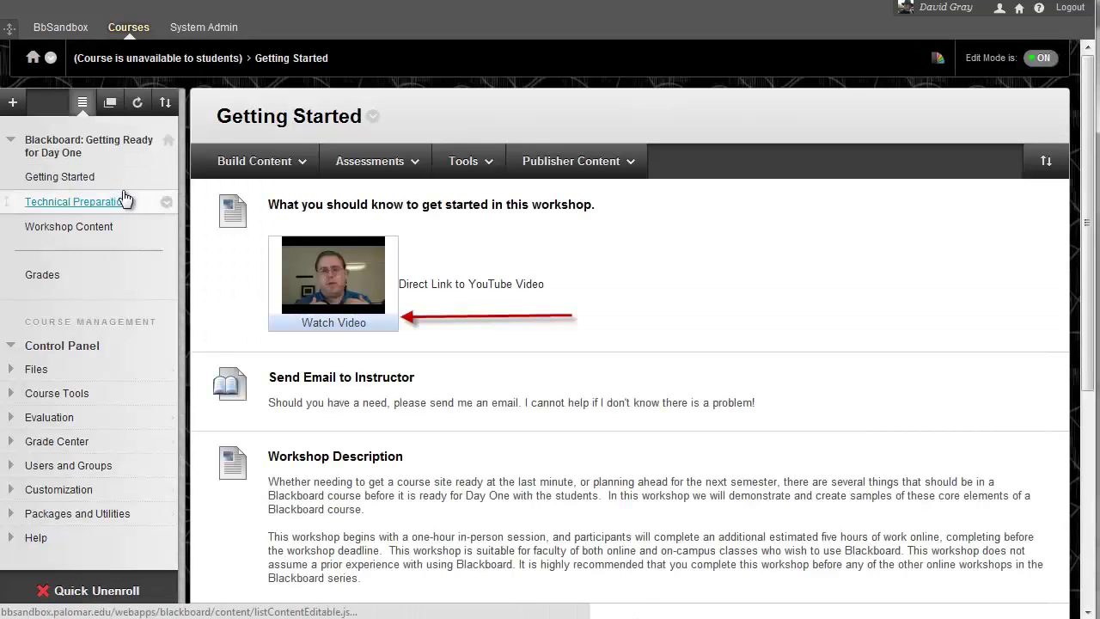
click(51, 58)
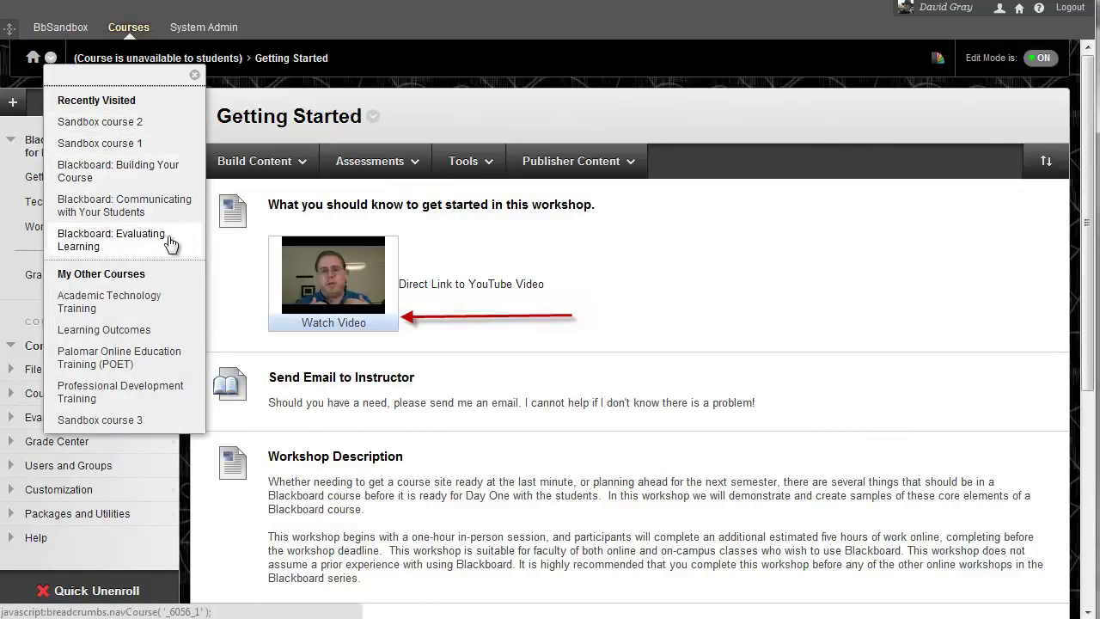
click(144, 368)
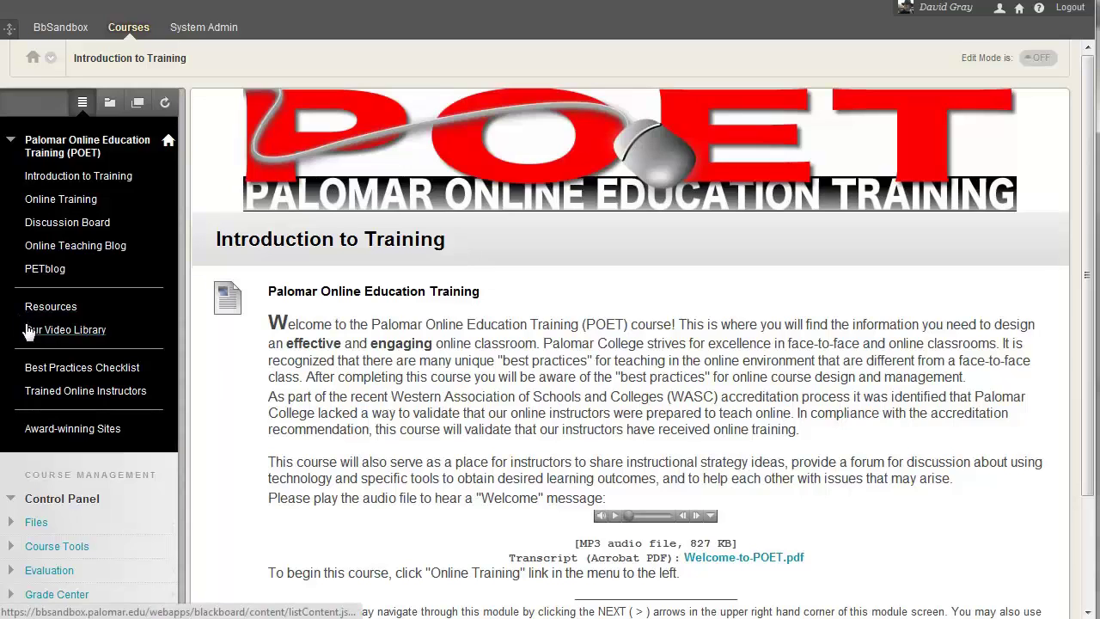
scroll(147, 529, down, 1)
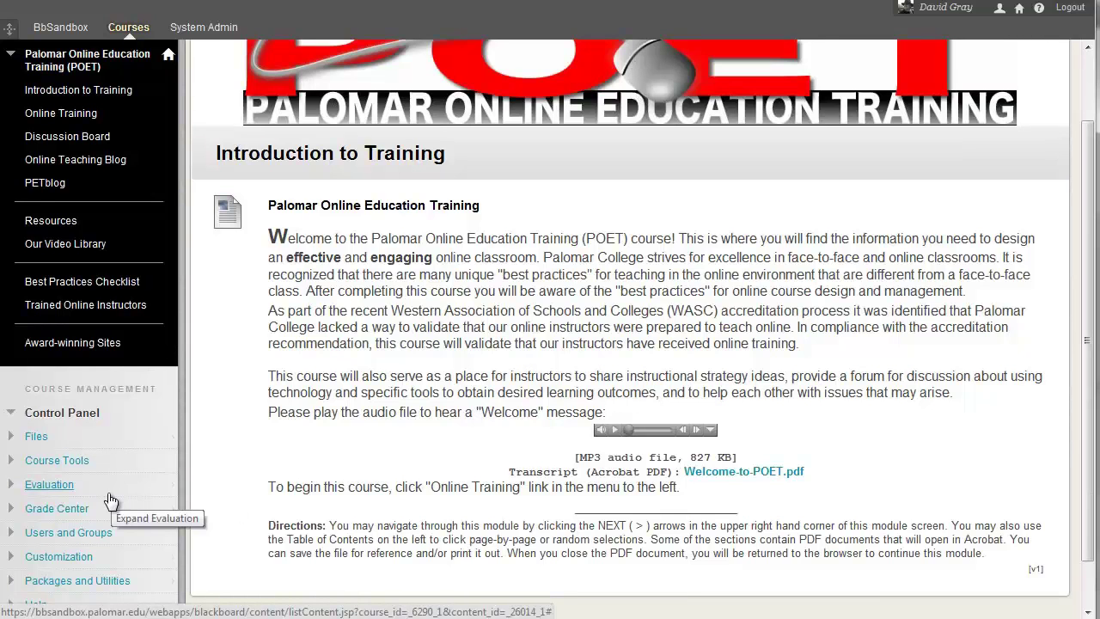
scroll(281, 384, up, 1)
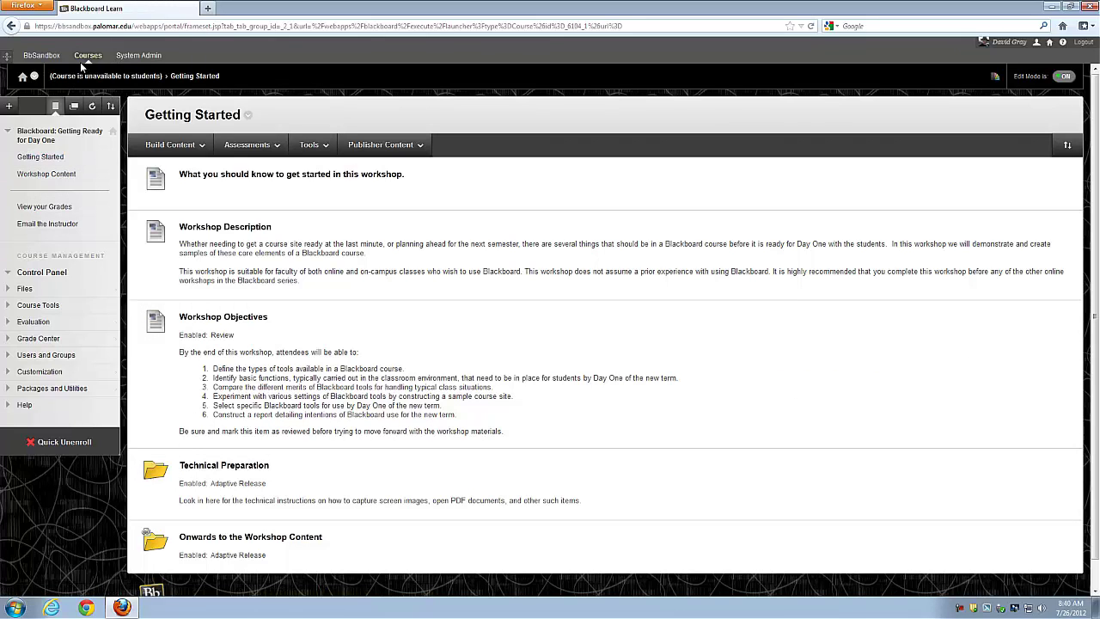
Step: In Blackboard: Getting Ready for Day One, open the Building Castles in the Sand folder within Workshop Content
click(67, 182)
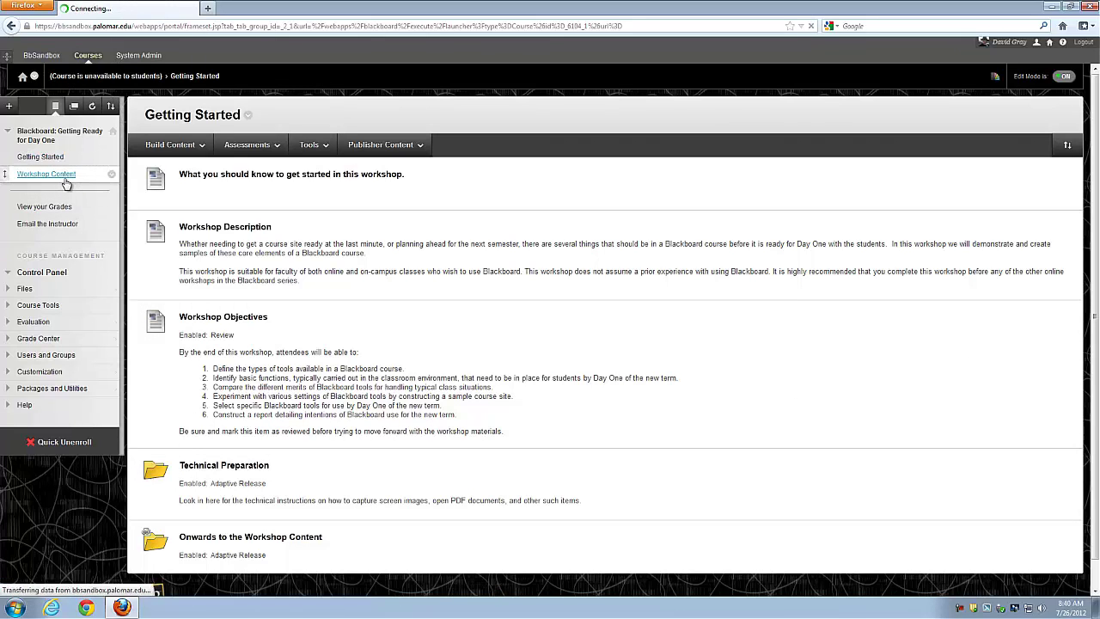
scroll(386, 433, down, 1)
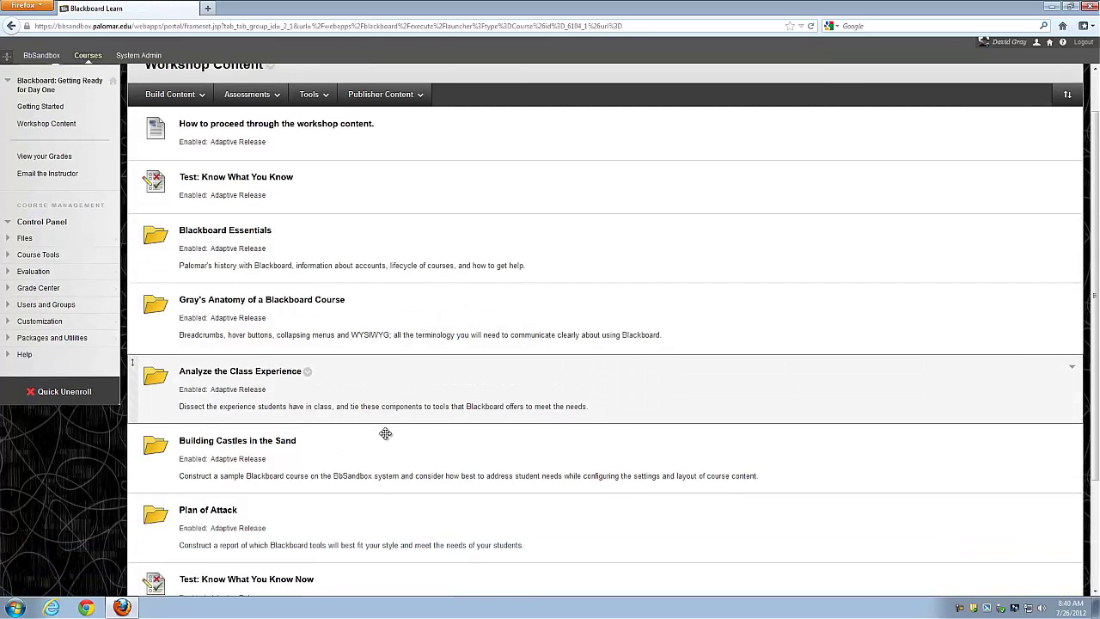
click(268, 429)
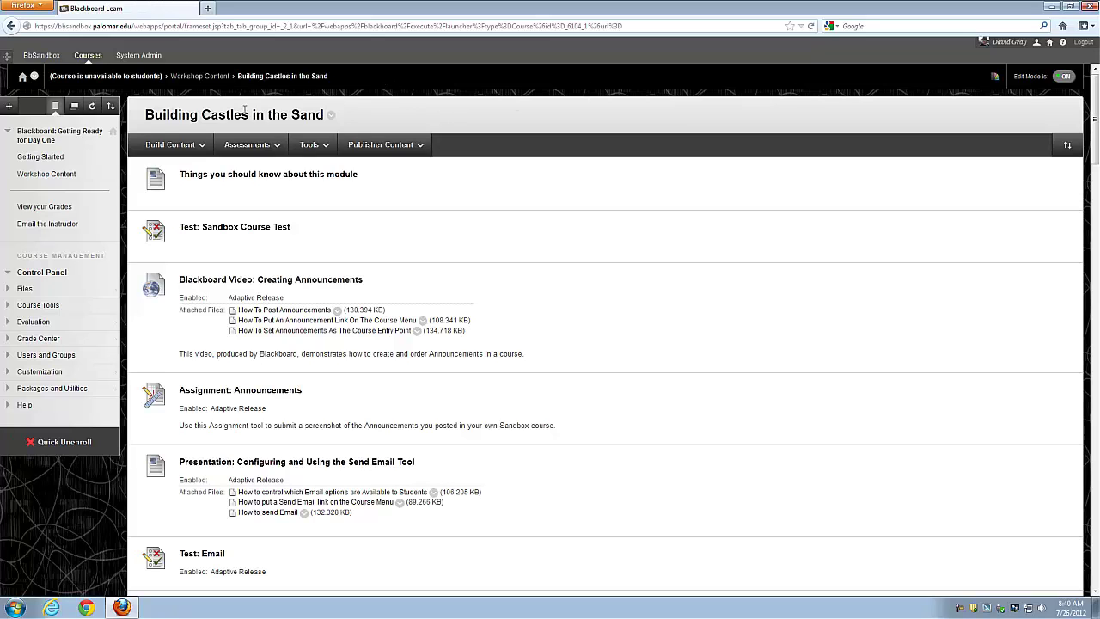
Step: Return to Workshop Content through the breadcrumb trail and briefly highlight the course-unavailable text in the breadcrumbs
click(199, 77)
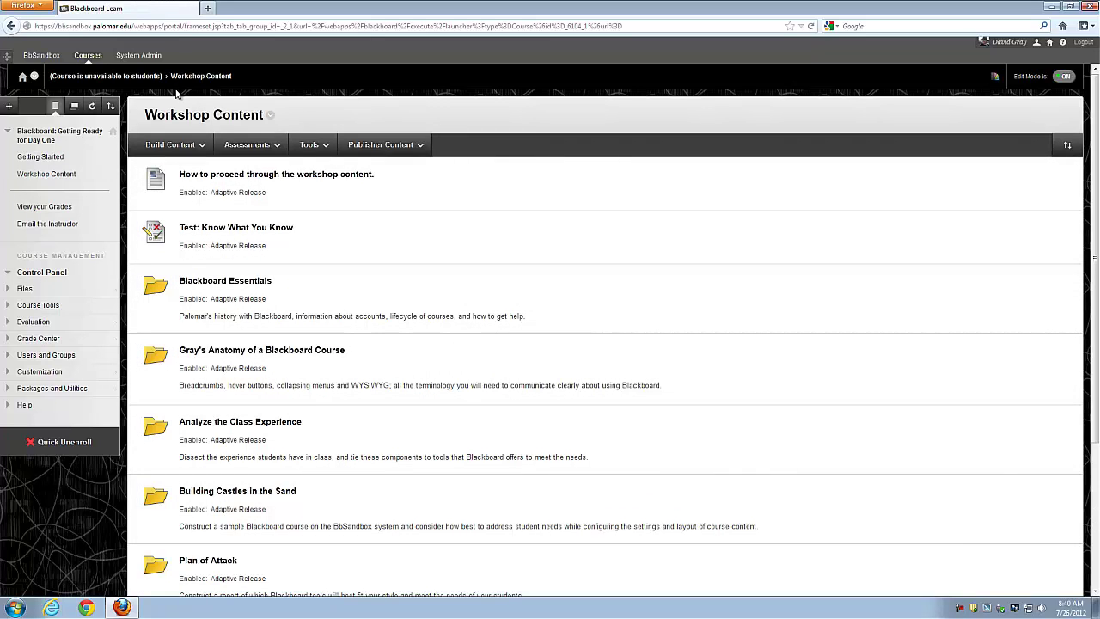
drag(162, 75, 53, 80)
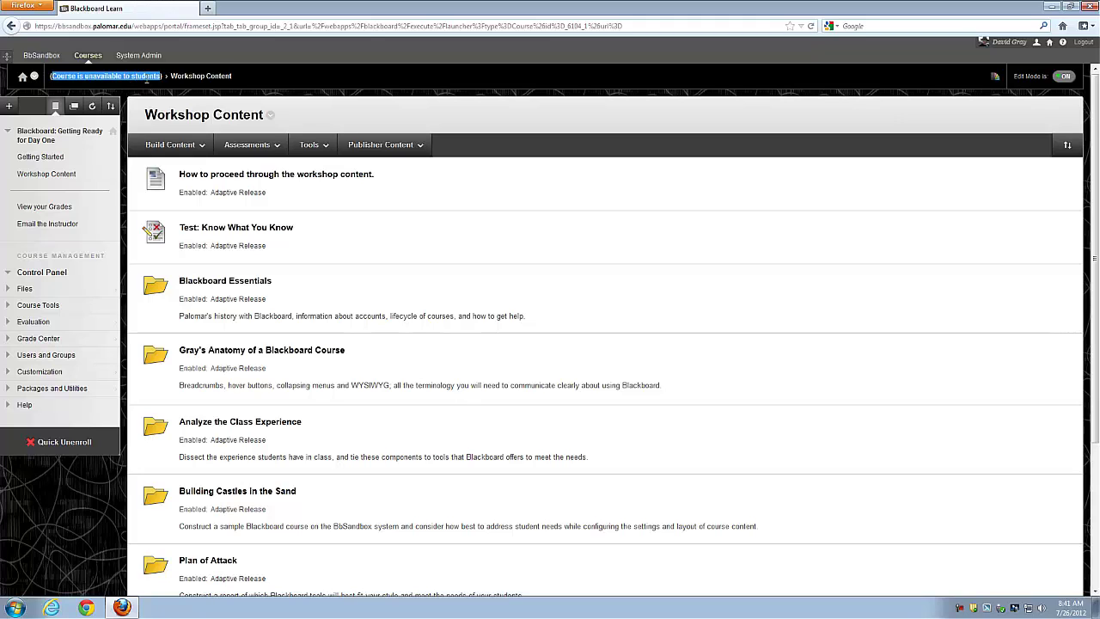
click(263, 76)
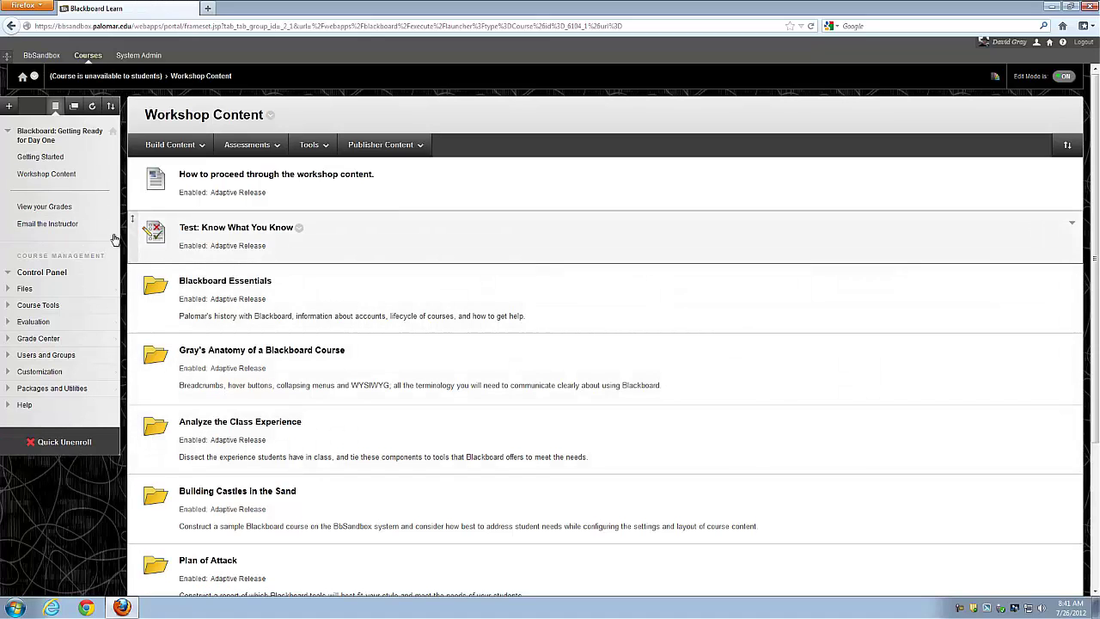
Step: Collapse the Control Panel and the Getting Ready for Day One course menu, and expand both again
click(55, 274)
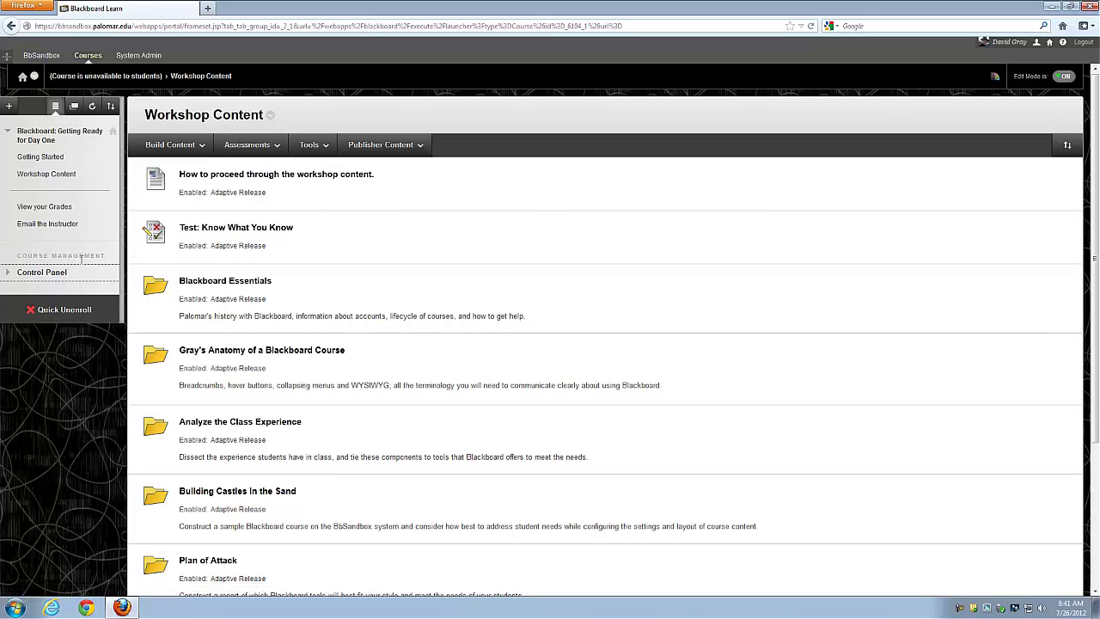
click(40, 138)
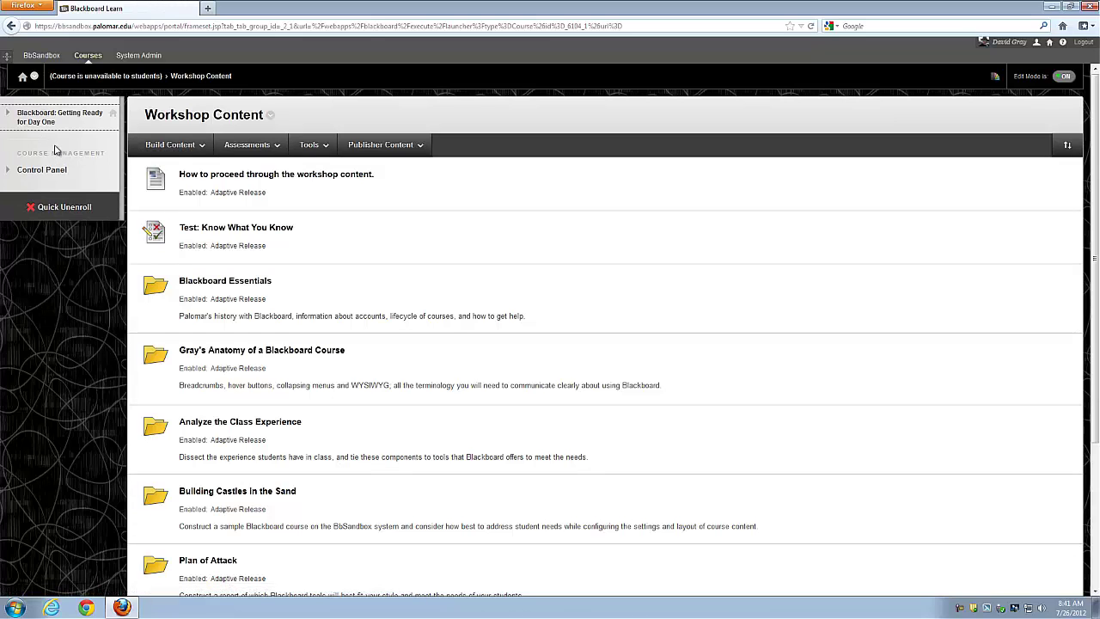
click(38, 119)
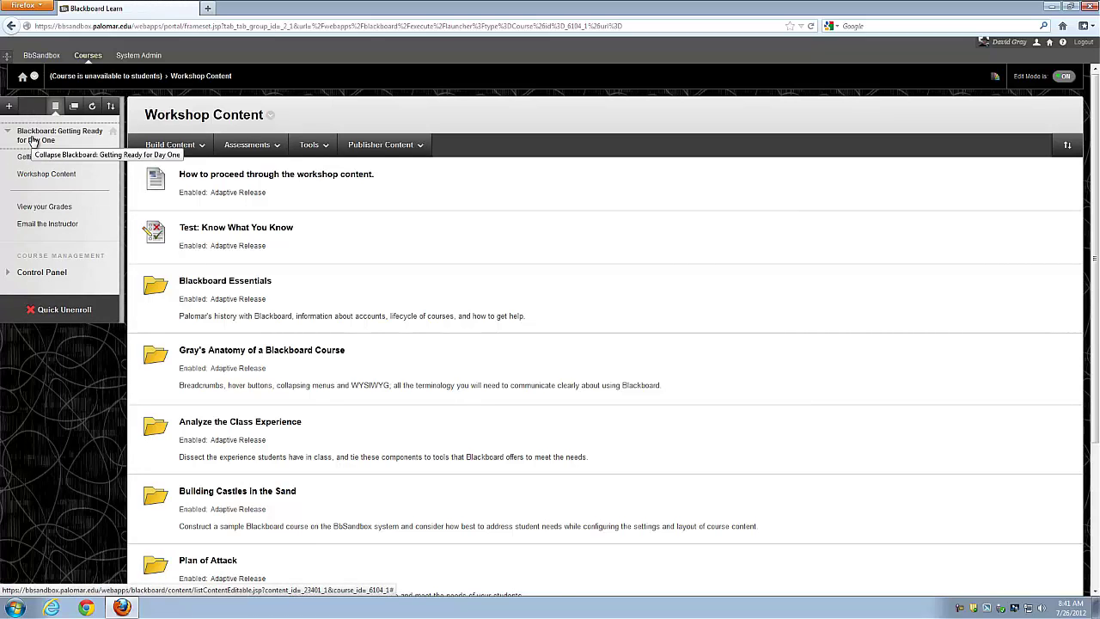
click(43, 273)
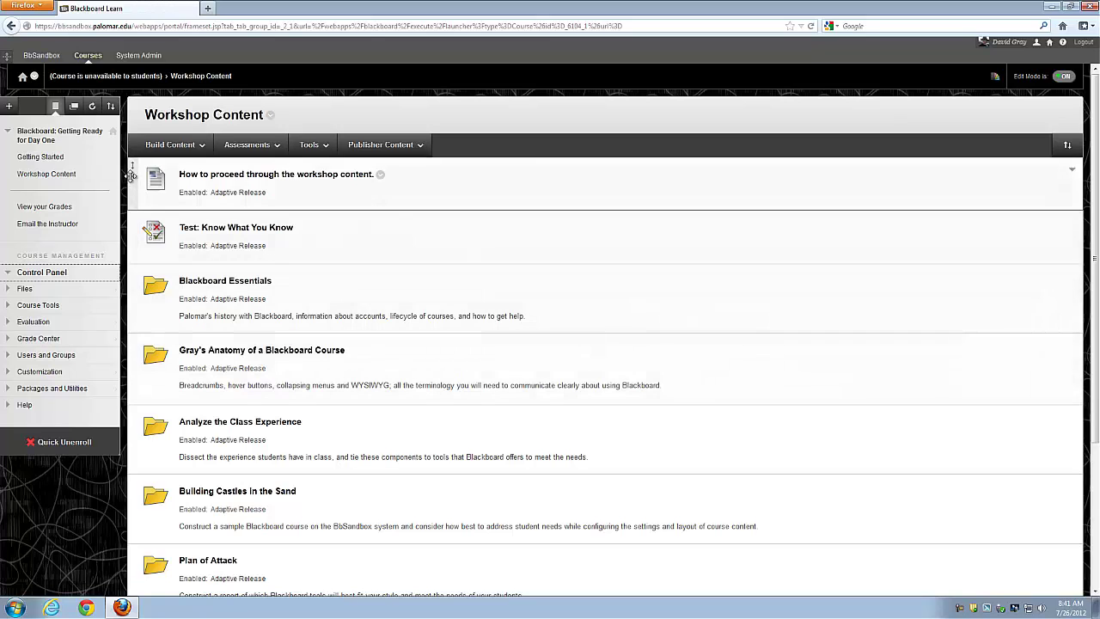
Step: Check the options for adding a course menu item and collapse the Getting Ready for Day One course menu
click(8, 106)
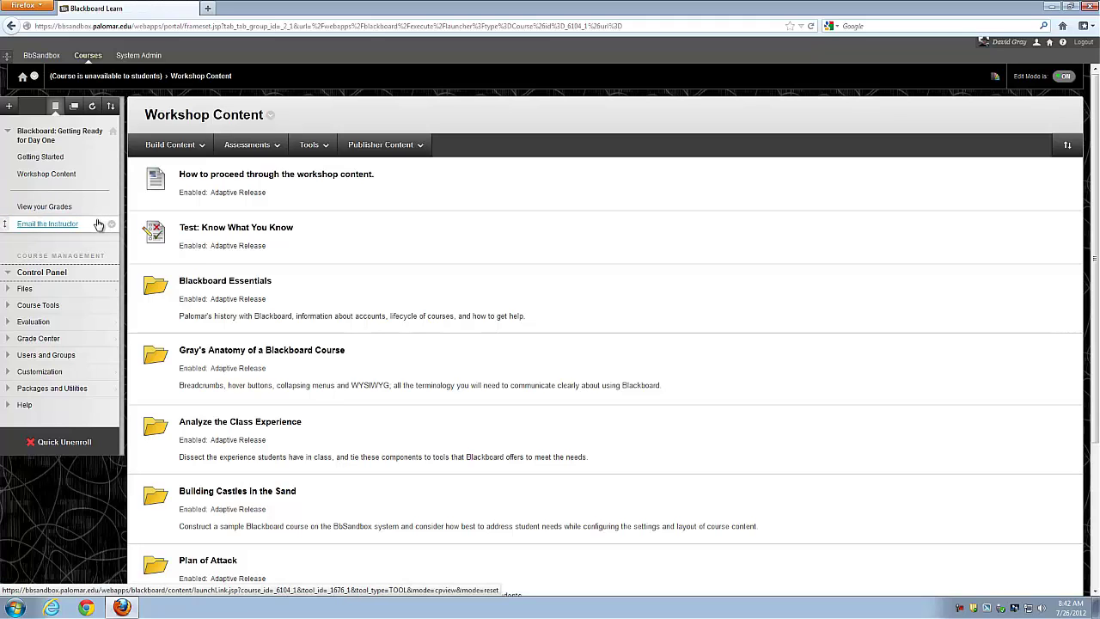
click(38, 138)
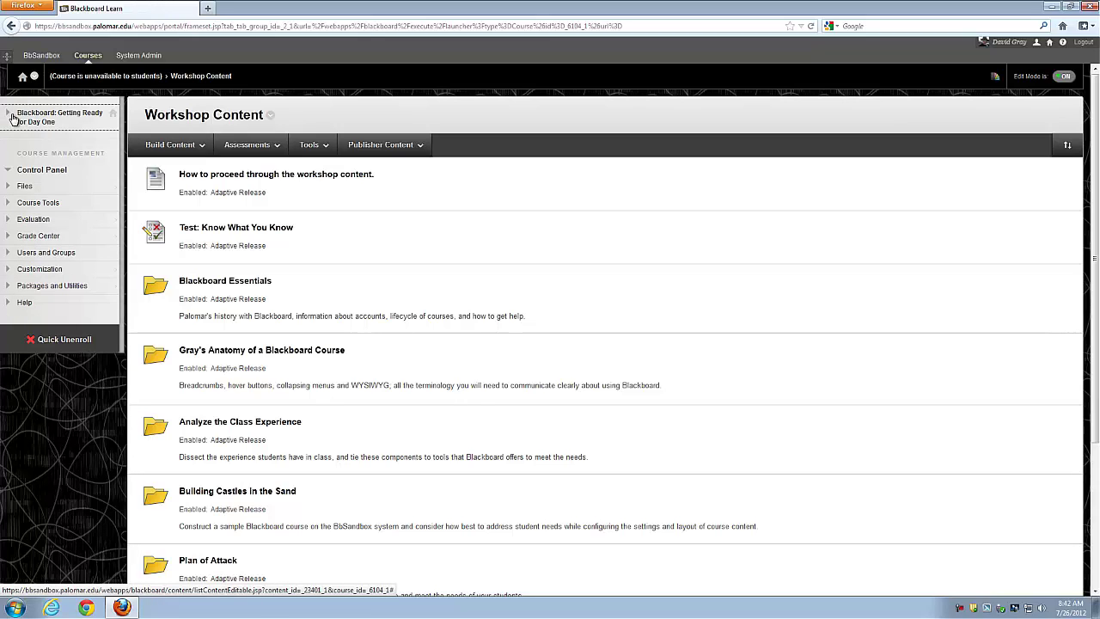
Step: Expand the Getting Ready for Day One course menu, then hide the whole course sidebar and show it again
click(46, 120)
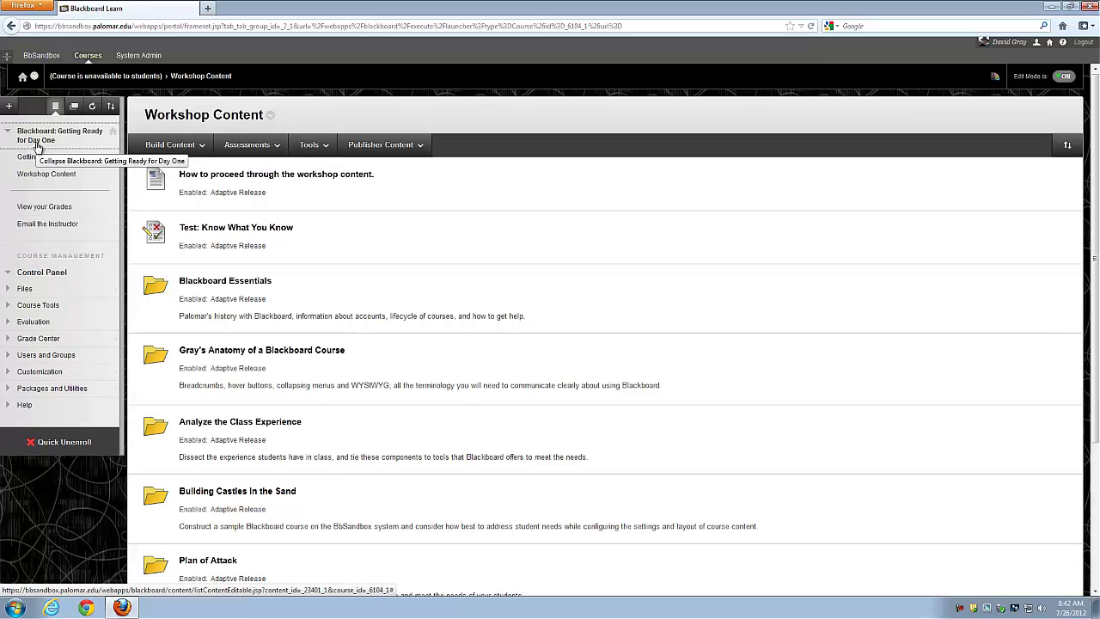
click(125, 179)
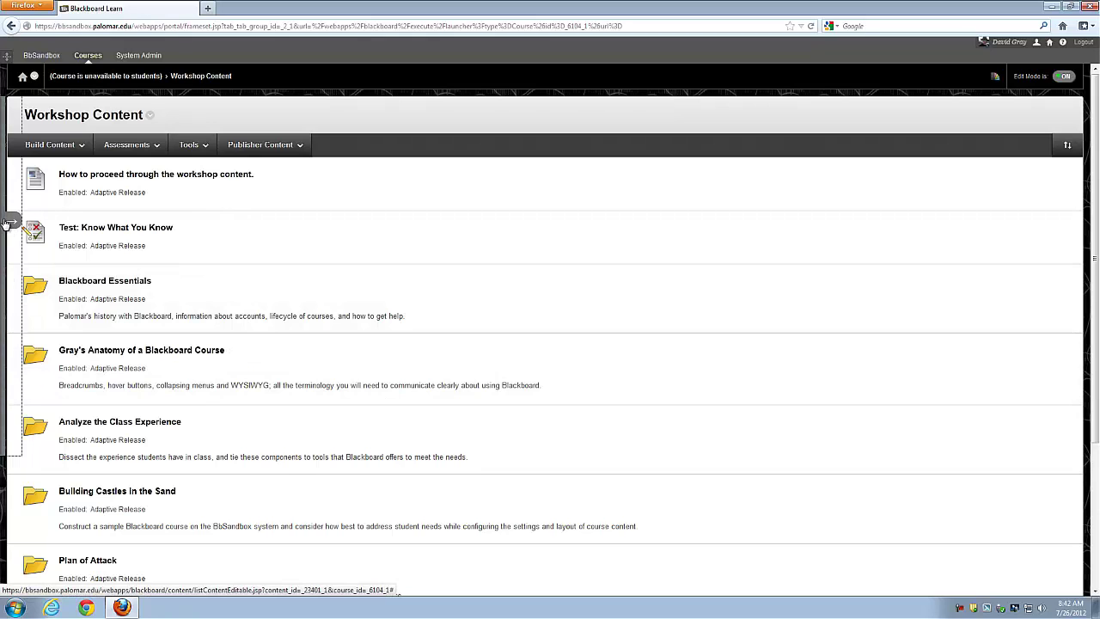
click(7, 222)
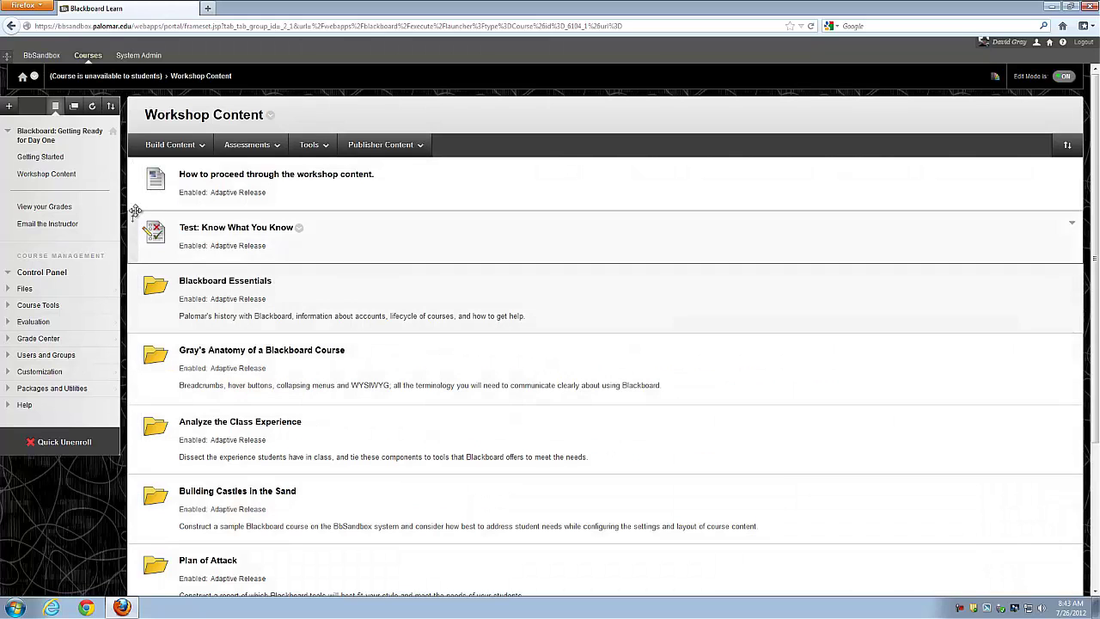
Step: Add a content area called "name" to the course menu without making it available to users
click(8, 105)
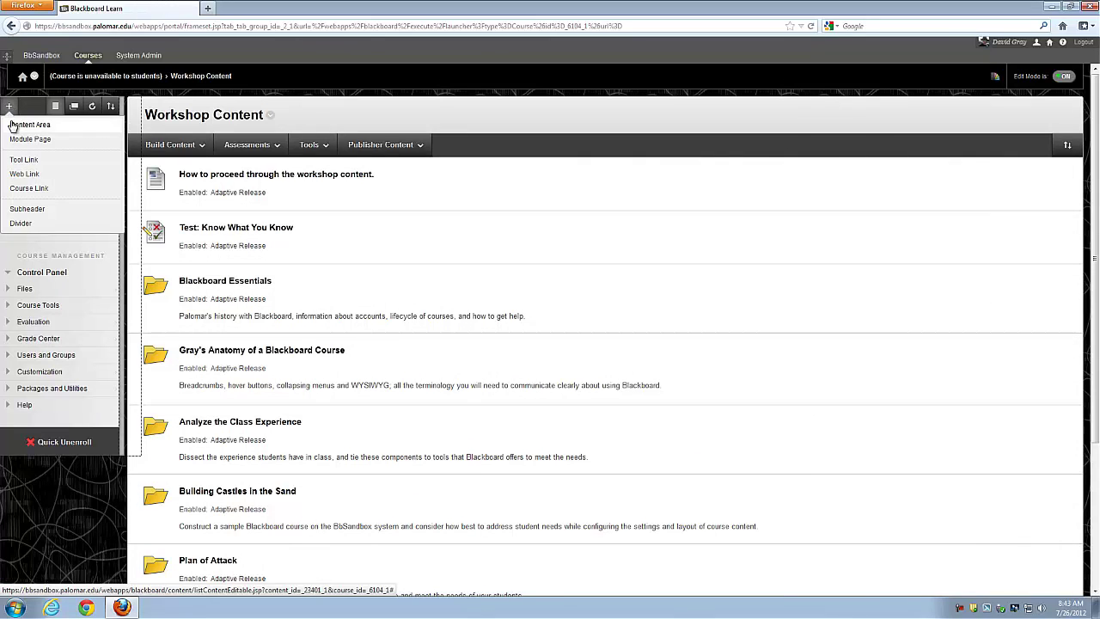
click(14, 124)
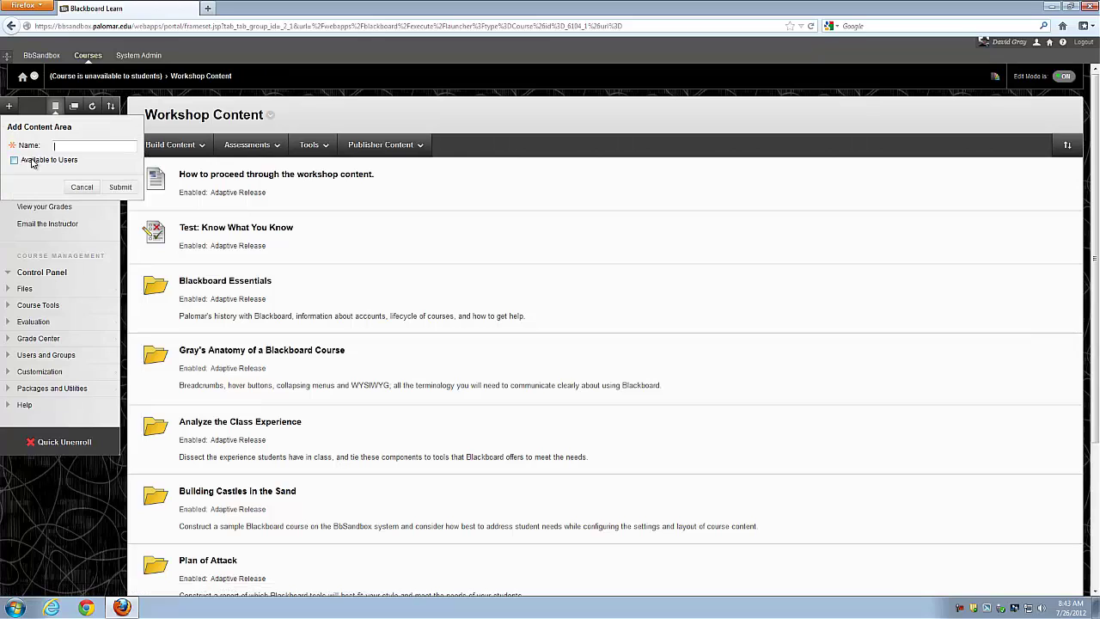
text(name)
click(121, 189)
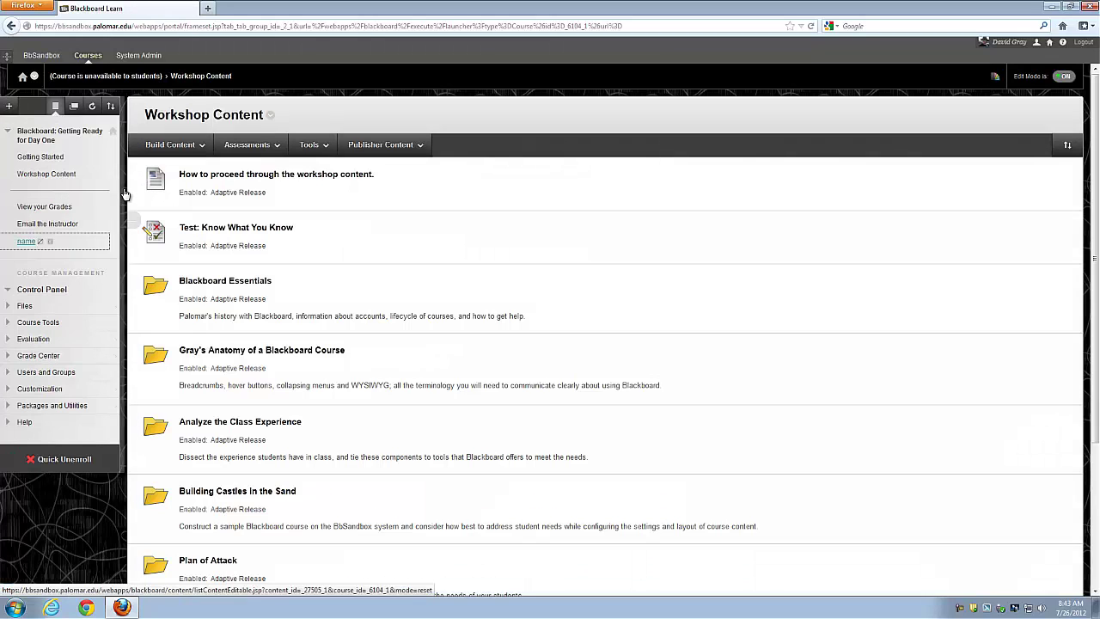
Step: Open the empty "name" content area and show its link to students
click(109, 246)
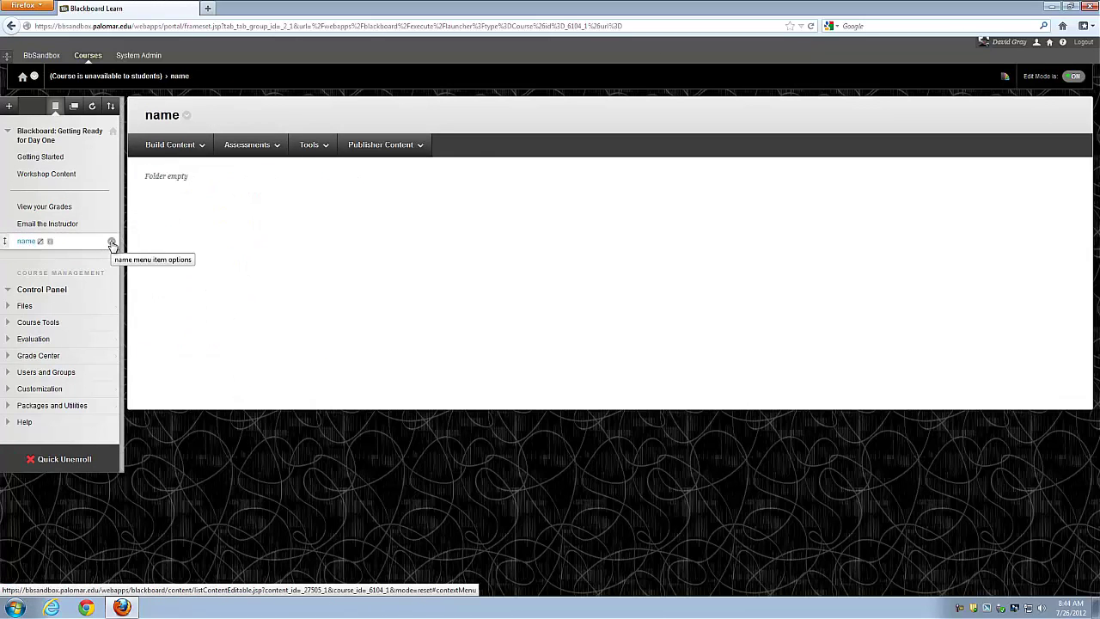
click(110, 241)
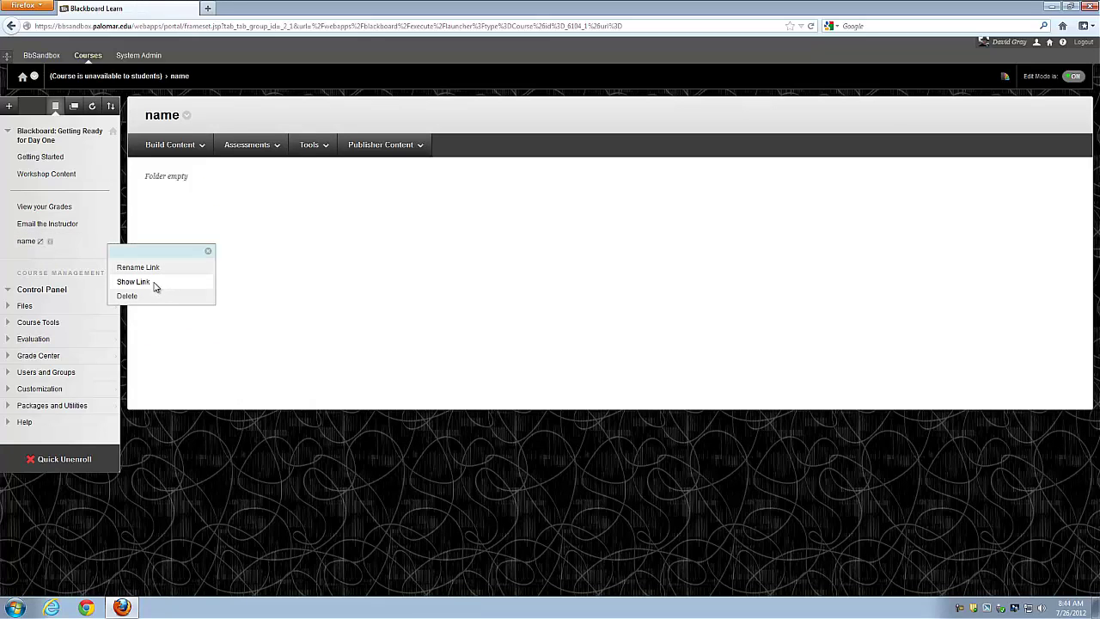
click(156, 284)
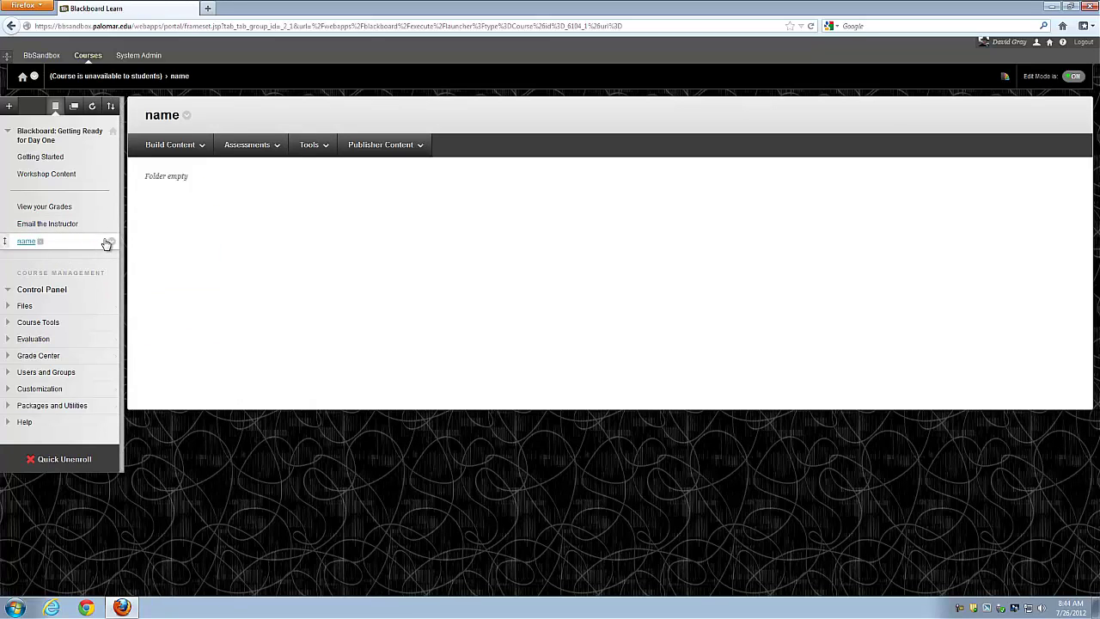
Step: Delete the "name" content area from the course menu and confirm the deletion
click(110, 242)
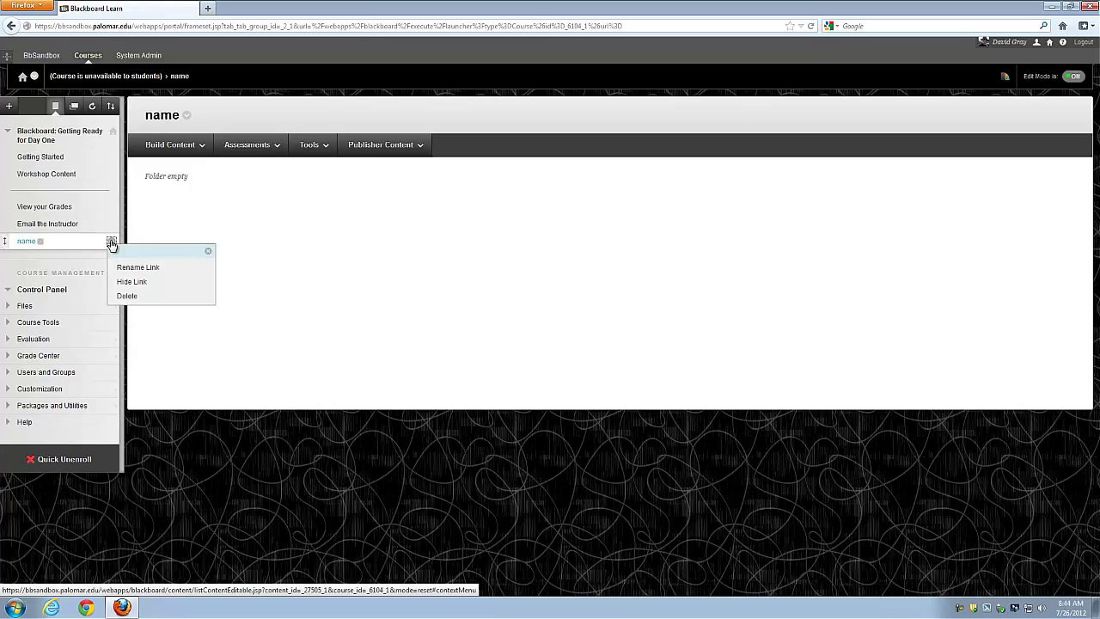
click(130, 297)
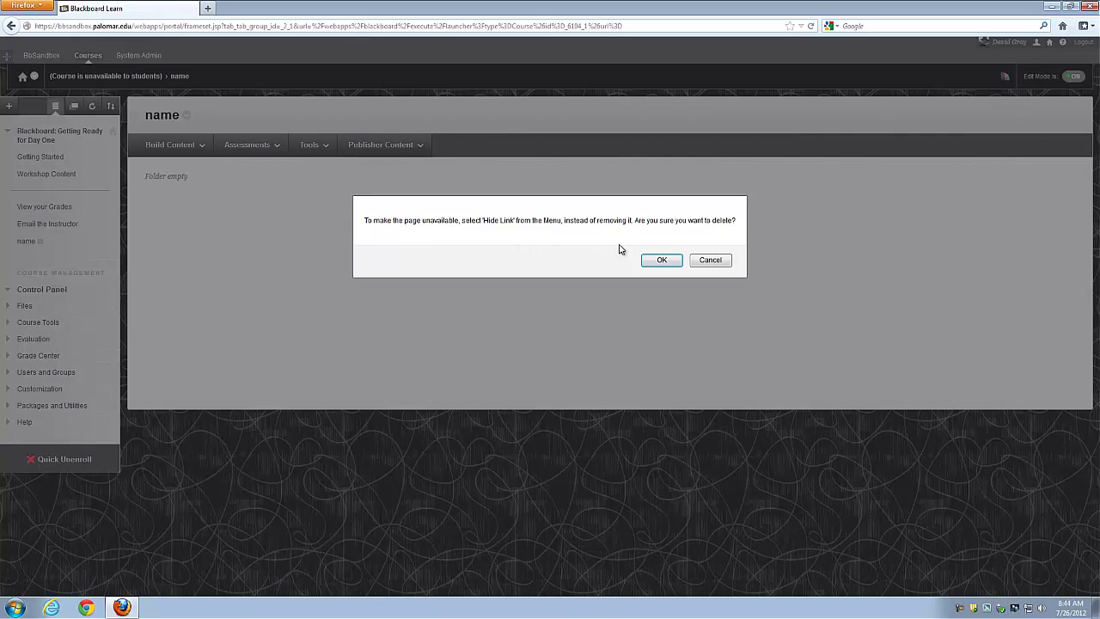
click(659, 261)
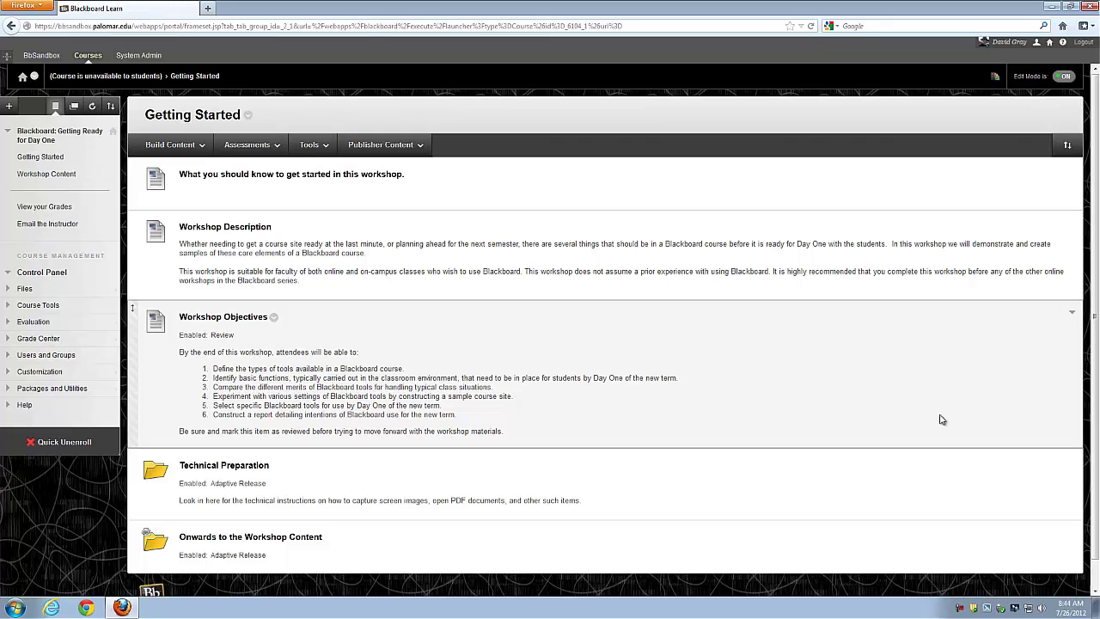
Step: Open the View your Grades page of the Getting Ready for Day One course
drag(48, 181, 61, 200)
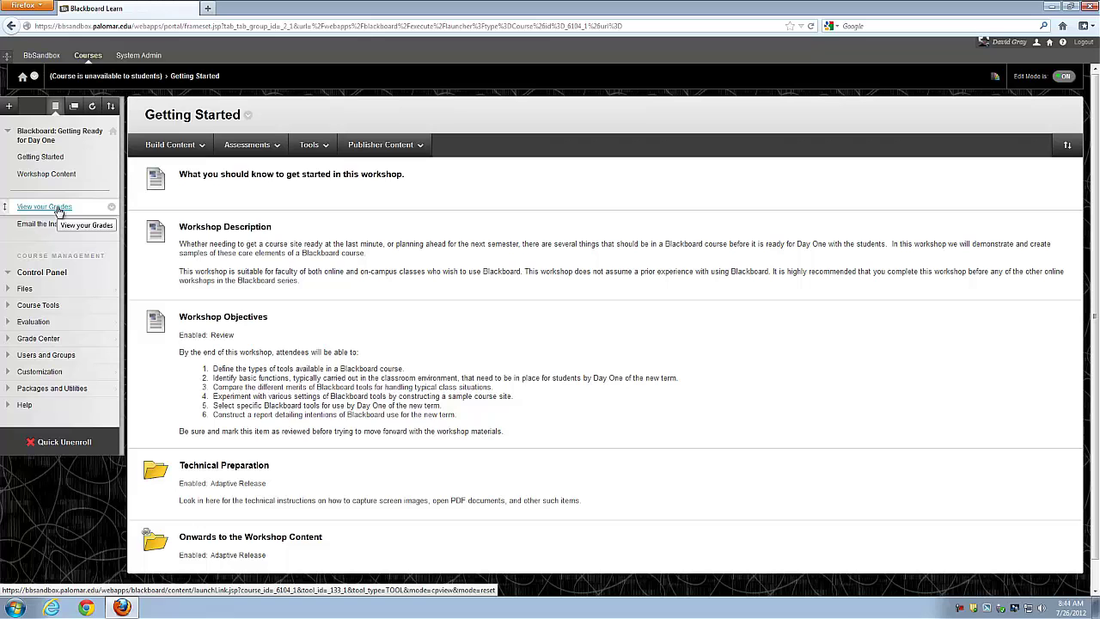
click(57, 208)
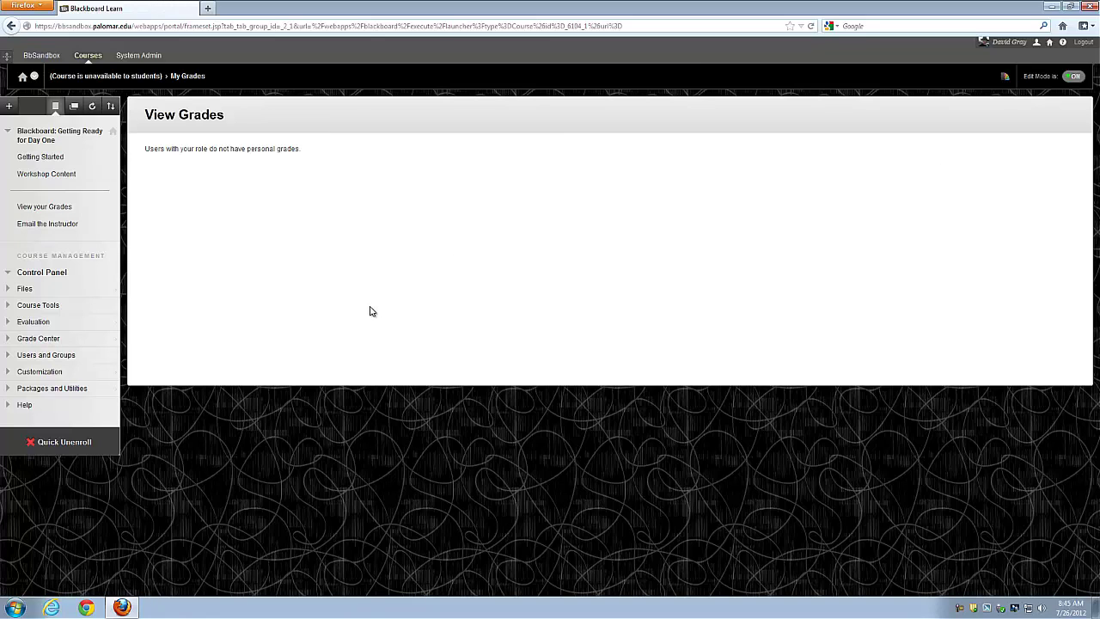
Step: Go to the BbSandbox page, open Sandbox course 1, and look over the modules on its Home Page
click(43, 57)
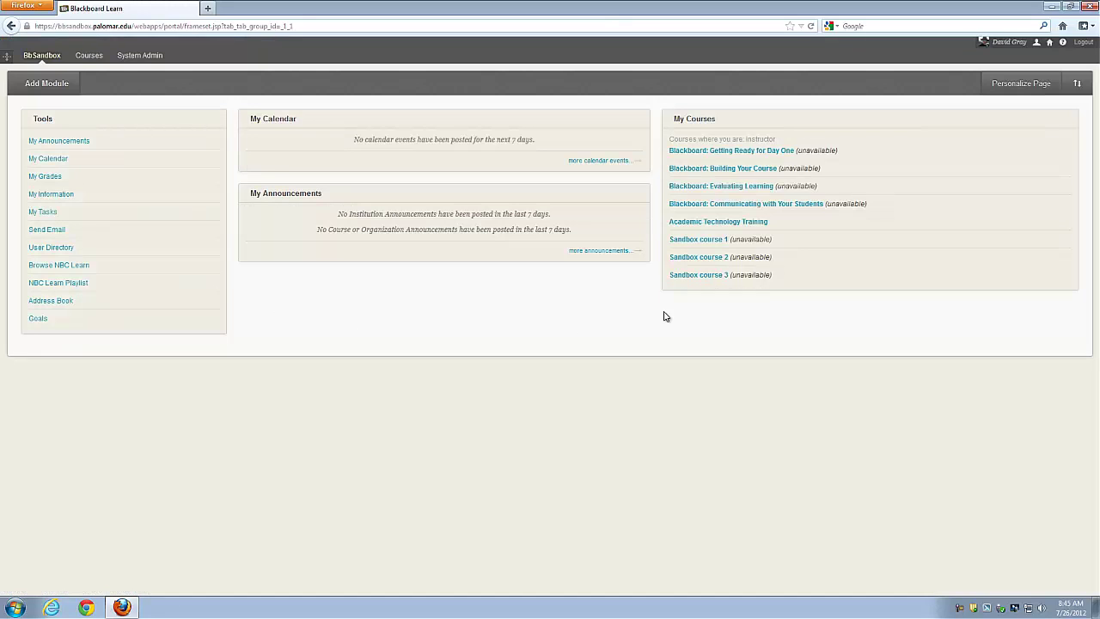
click(720, 240)
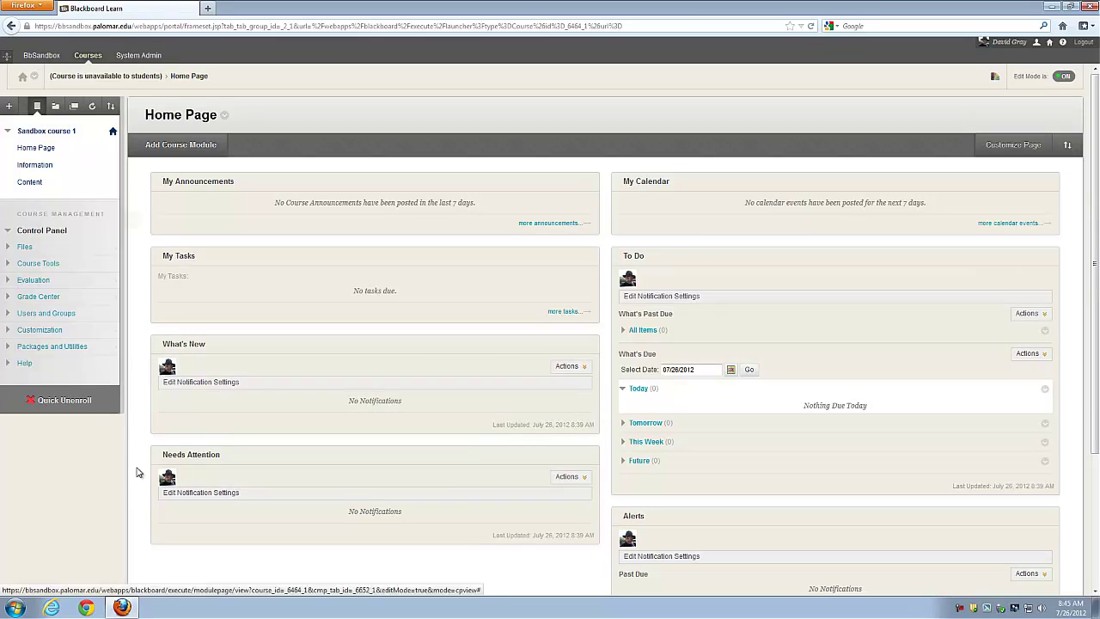
scroll(344, 576, down, 3)
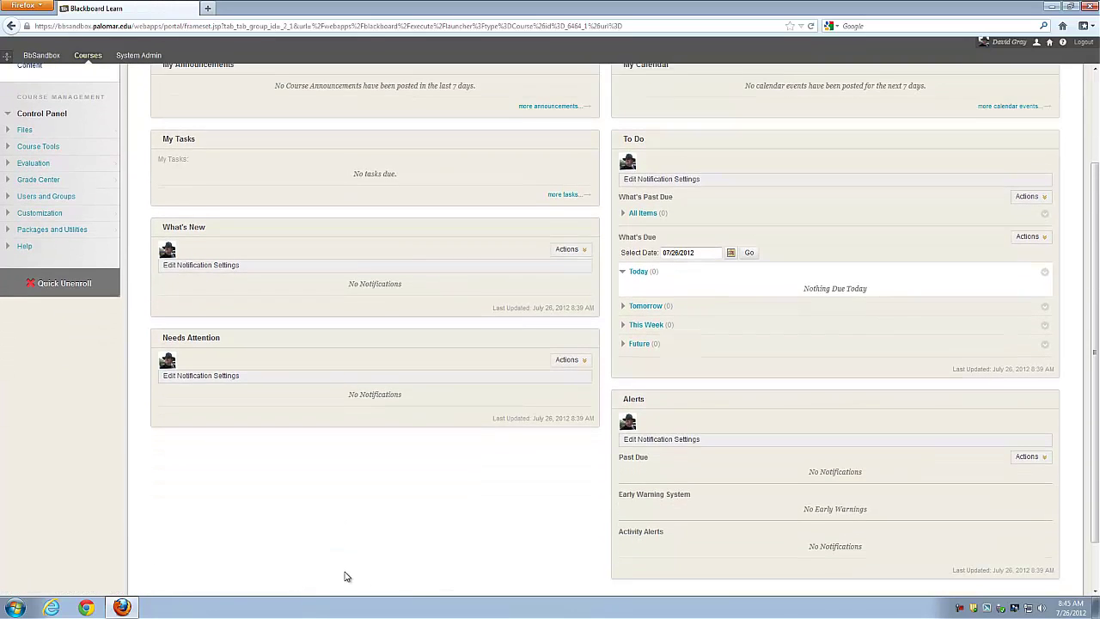
scroll(345, 574, up, 3)
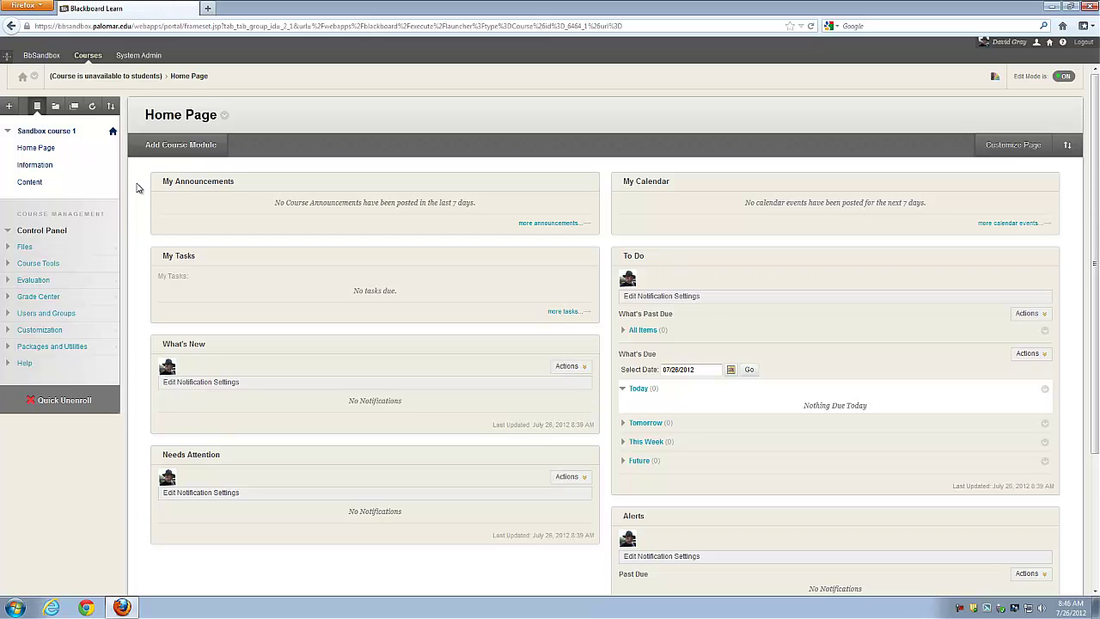
scroll(136, 187, down, 2)
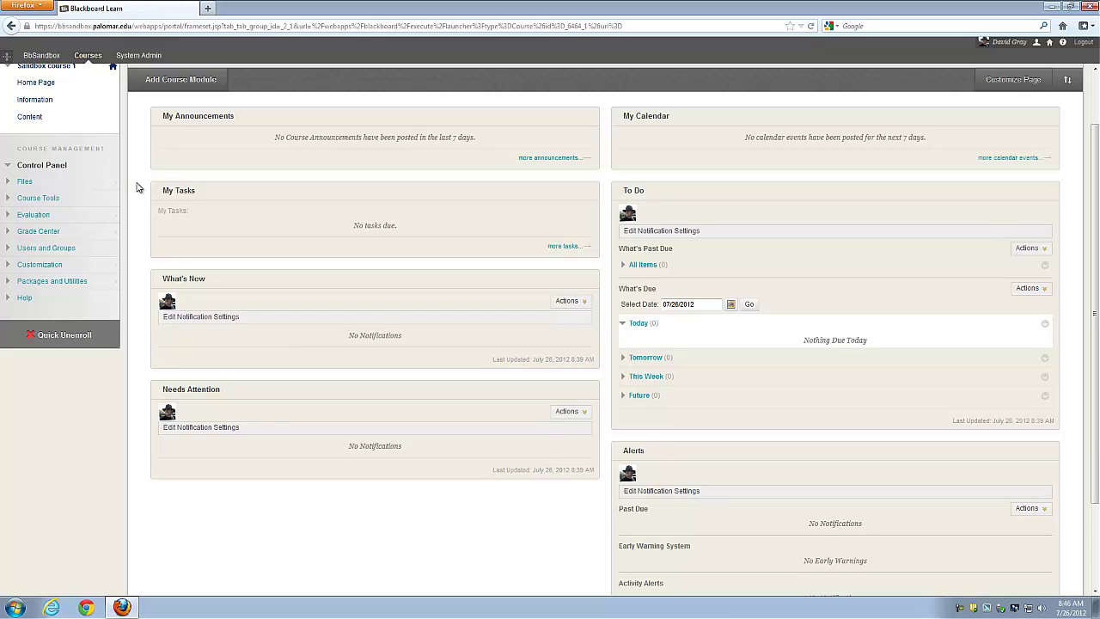
scroll(136, 187, up, 2)
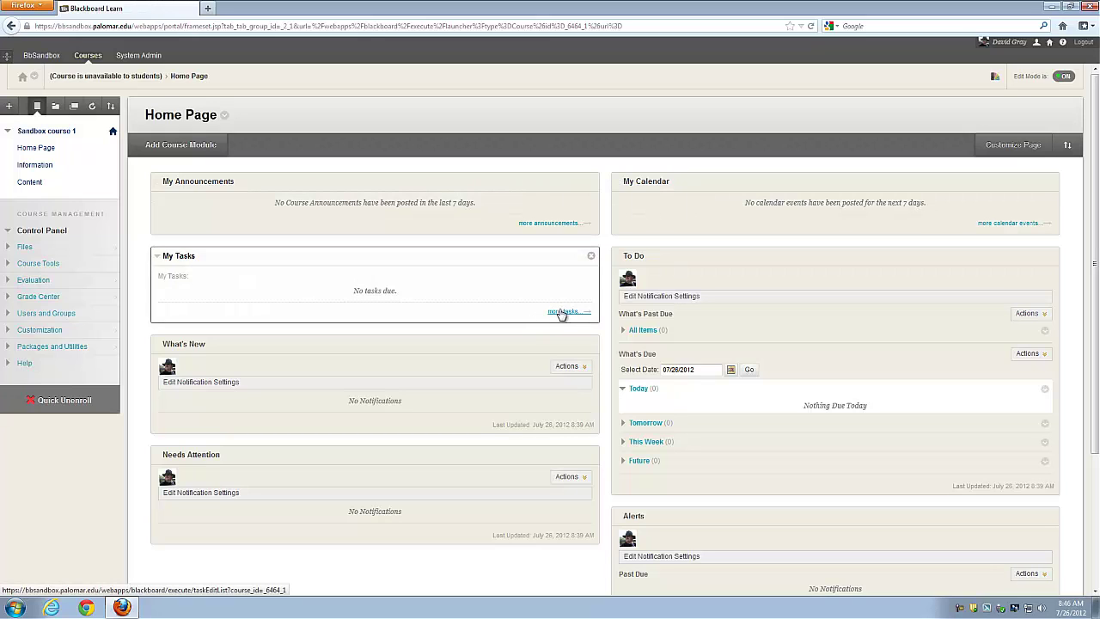
Step: Open the full announcements list from the My Announcements module and return to the course Home Page
click(554, 224)
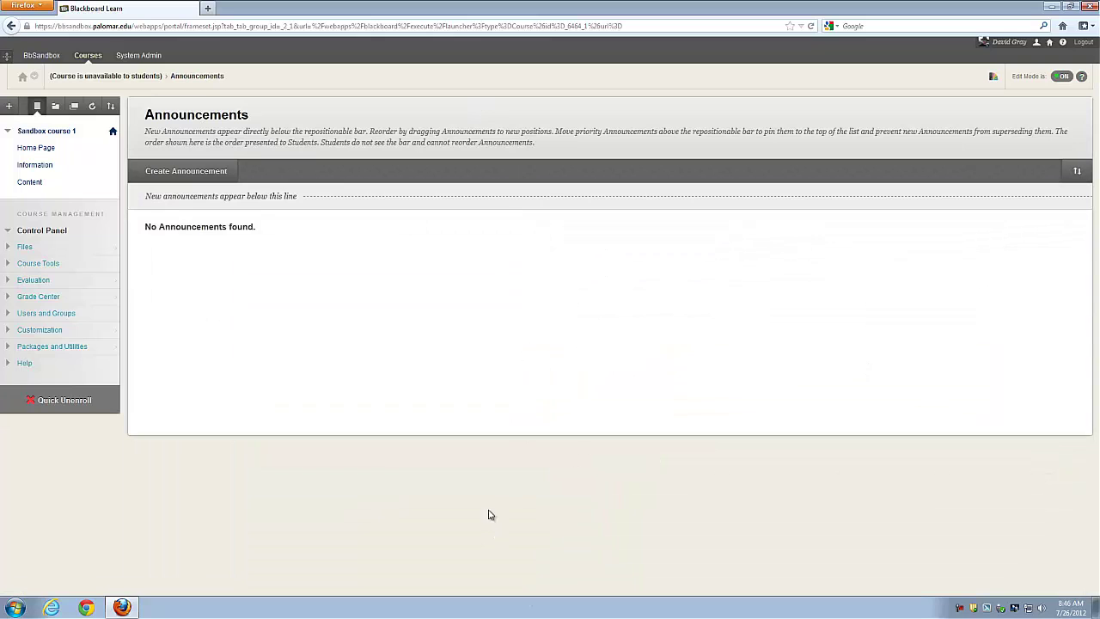
click(43, 148)
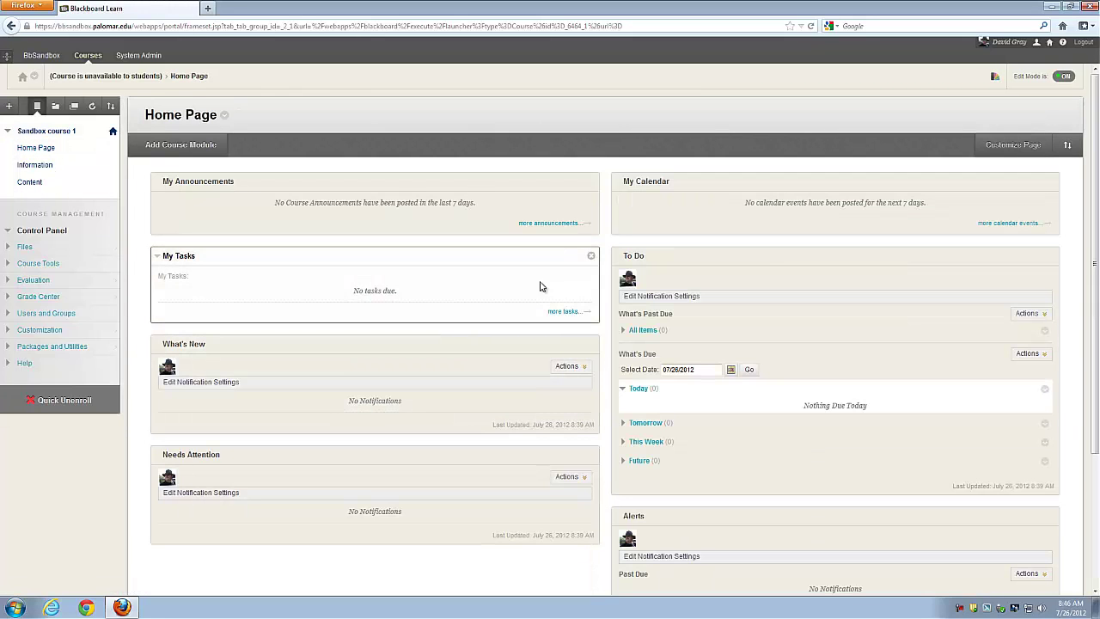
Step: Remove the Needs Attention module from the Sandbox course 1 Home Page and confirm the removal
scroll(544, 282, down, 2)
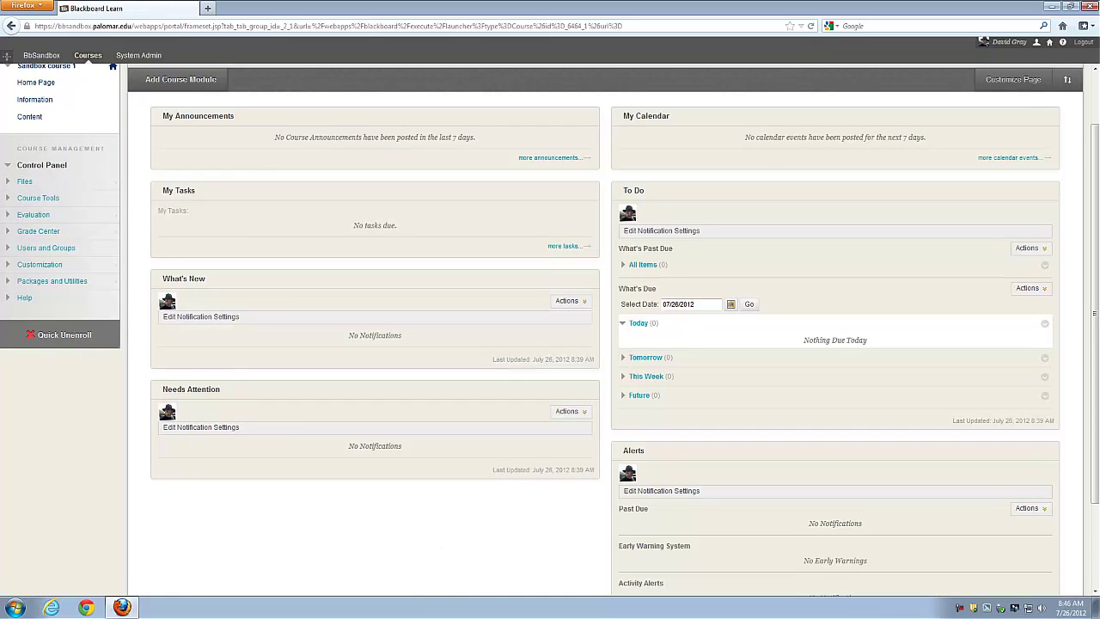
scroll(456, 549, down, 2)
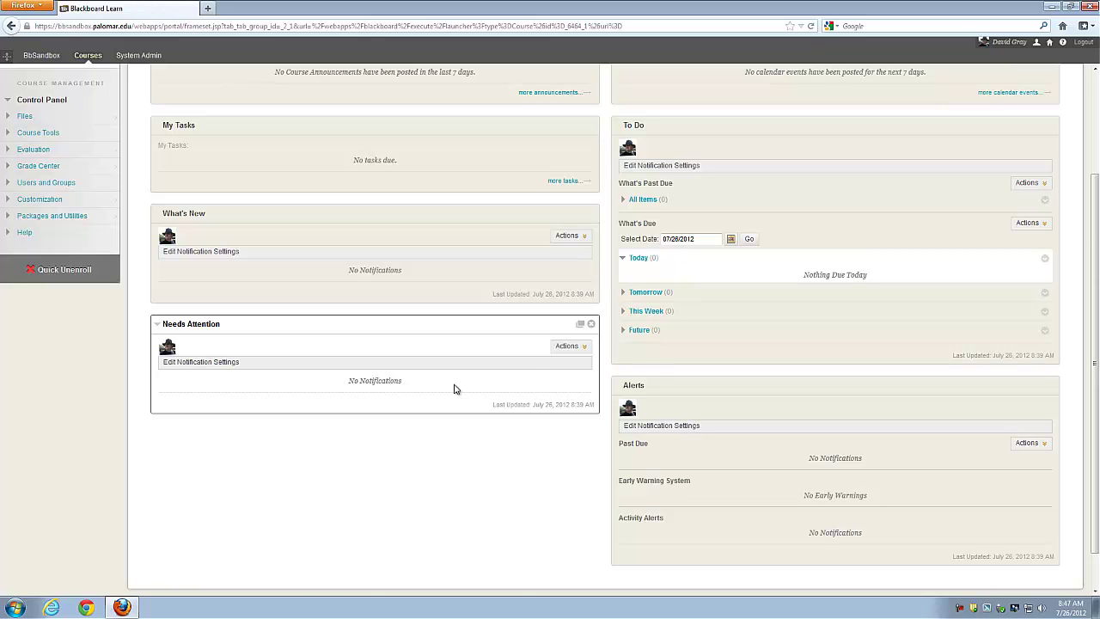
click(578, 347)
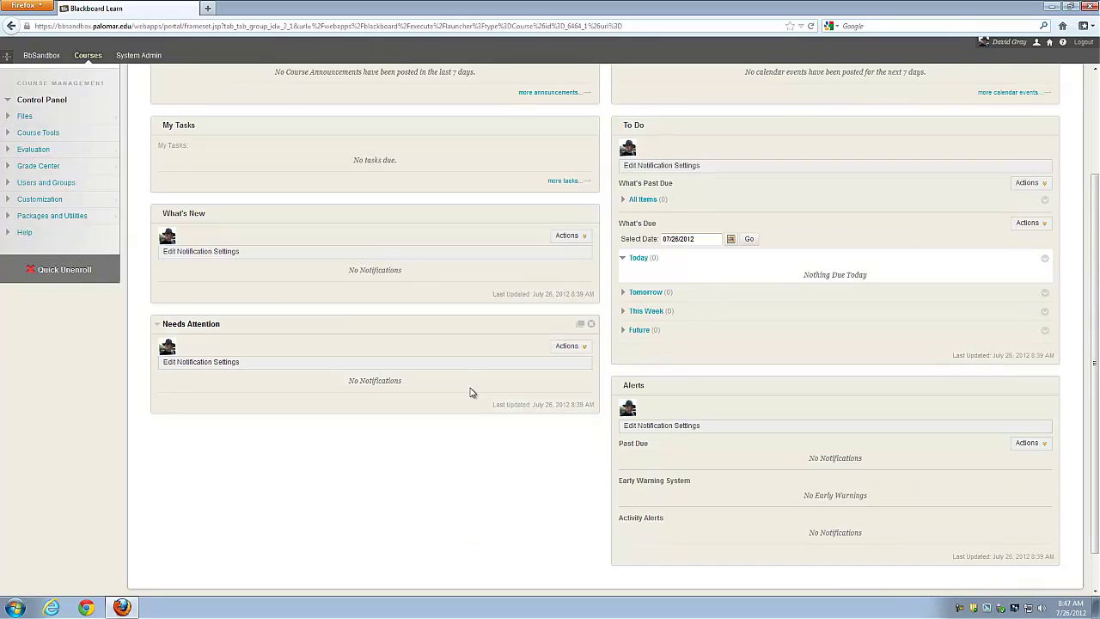
click(592, 325)
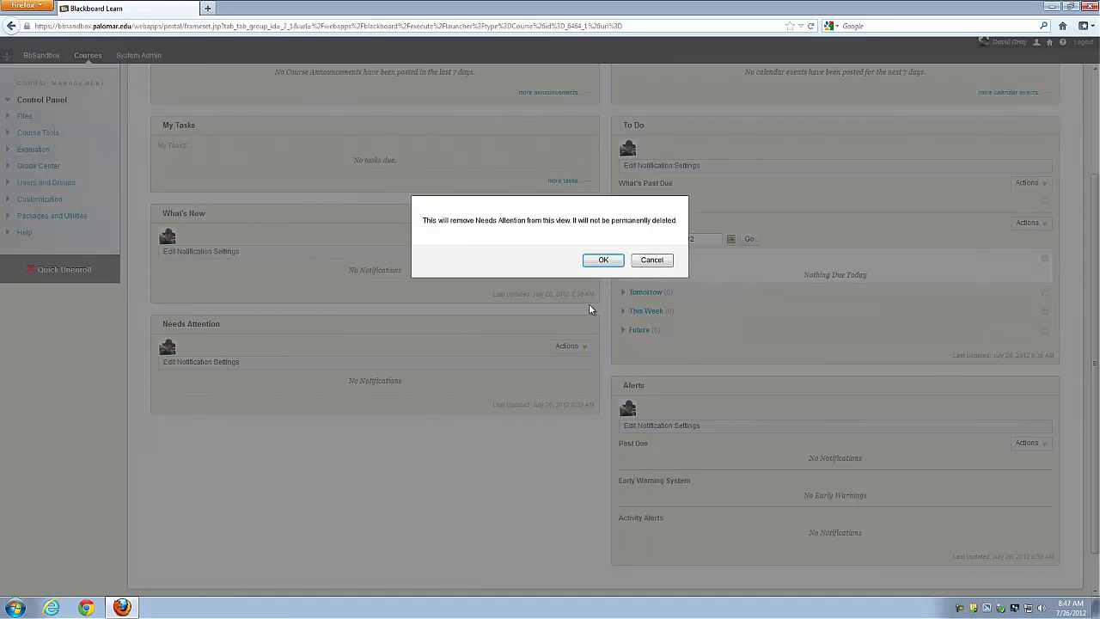
click(603, 262)
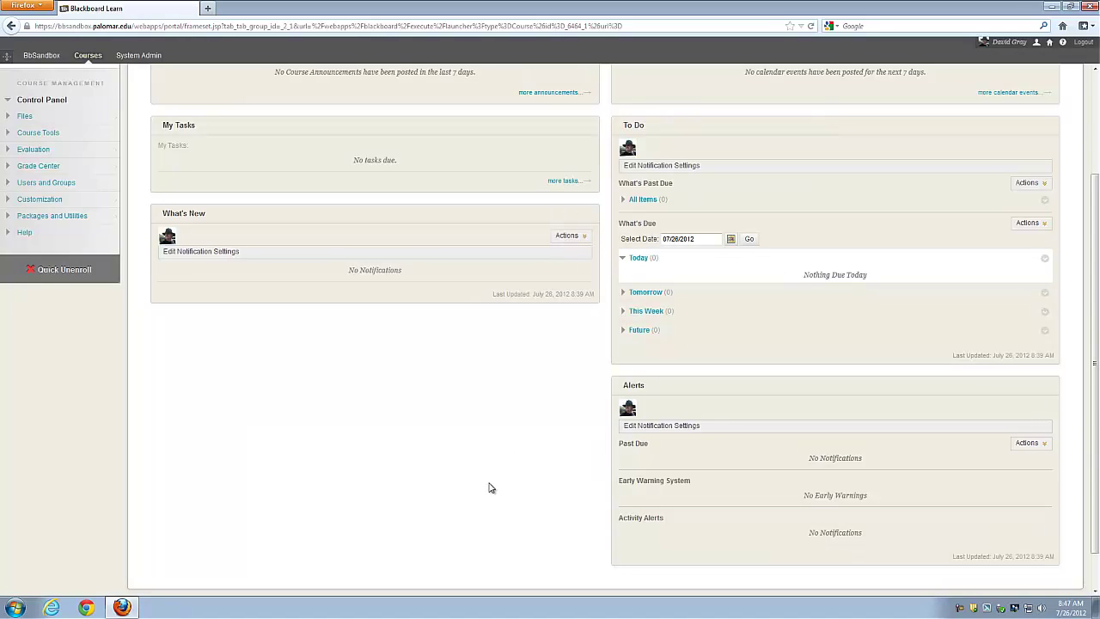
Step: Remove the Alerts module from the Sandbox course 1 Home Page and confirm the removal
scroll(490, 488, up, 1)
scroll(491, 489, up, 1)
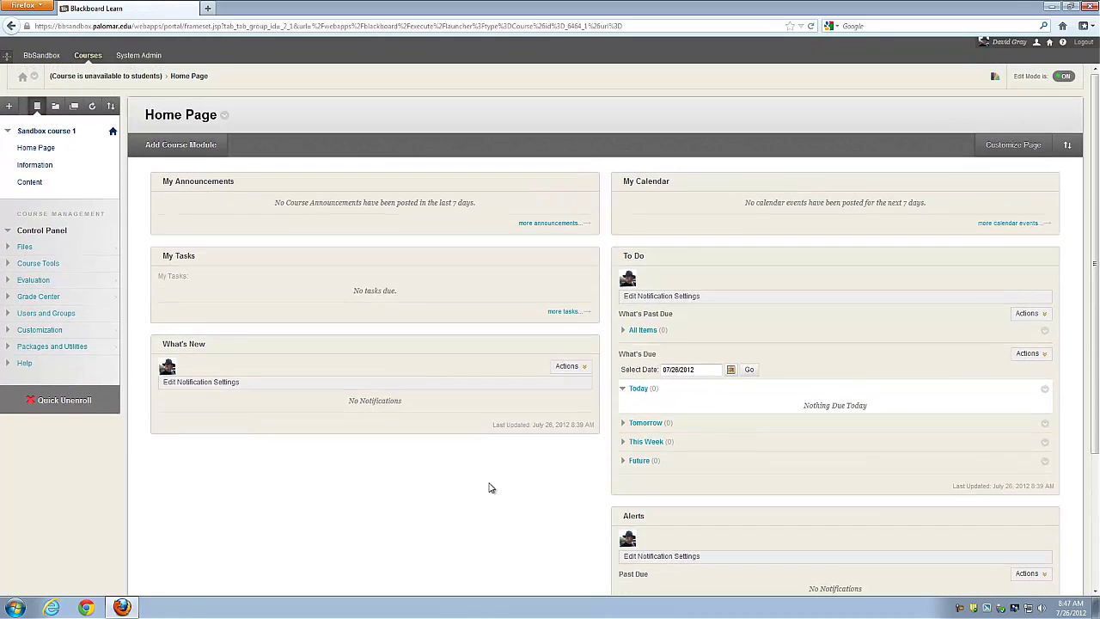
scroll(491, 488, down, 3)
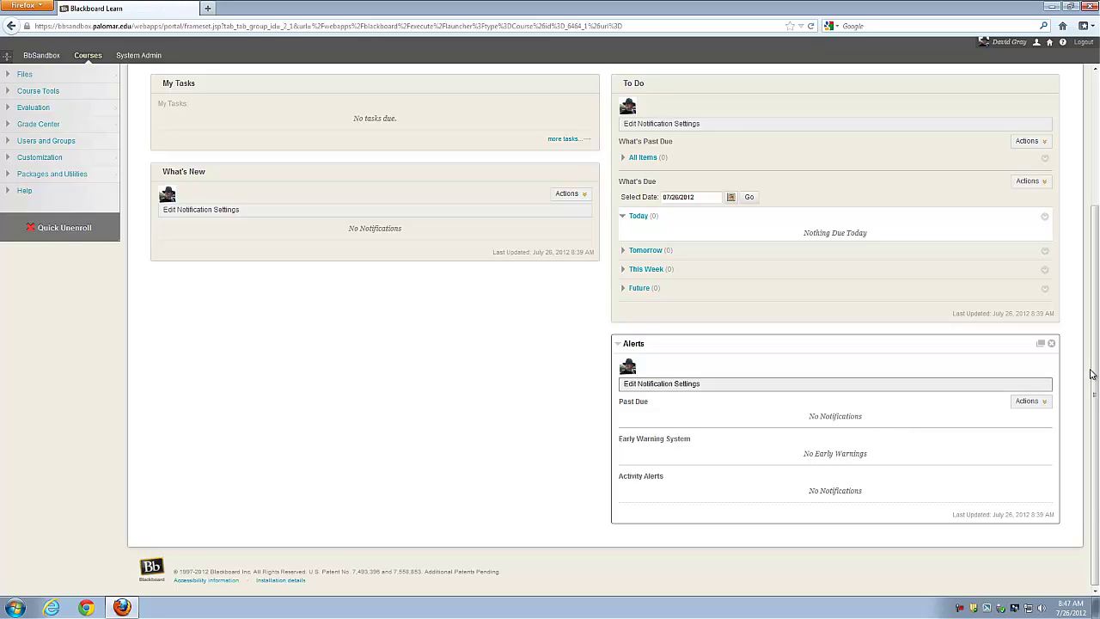
click(1052, 344)
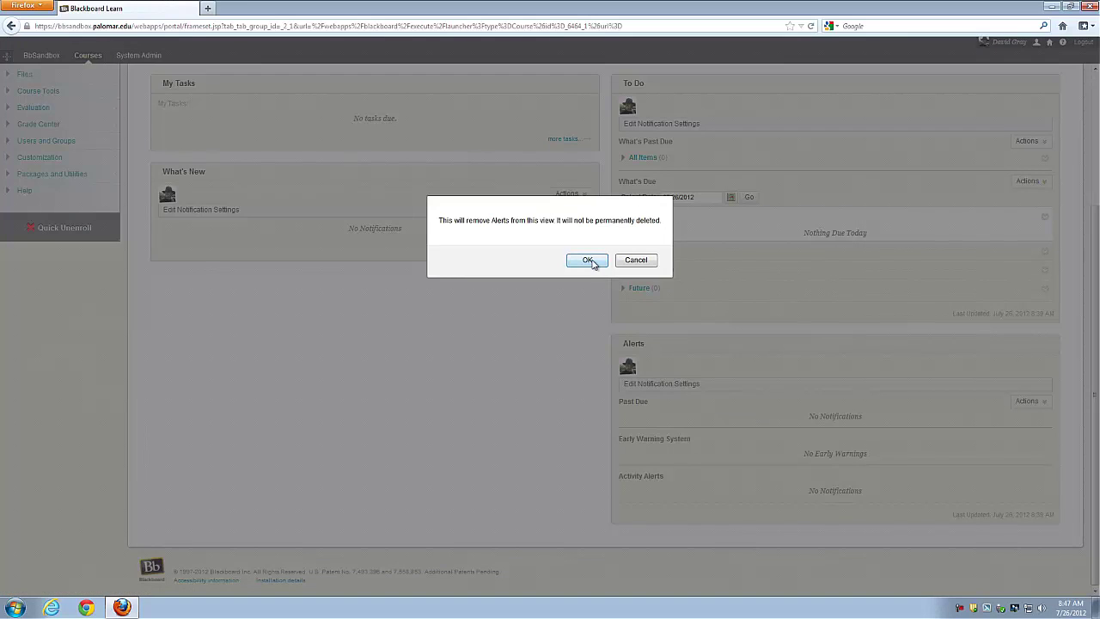
click(587, 259)
scroll(508, 466, up, 2)
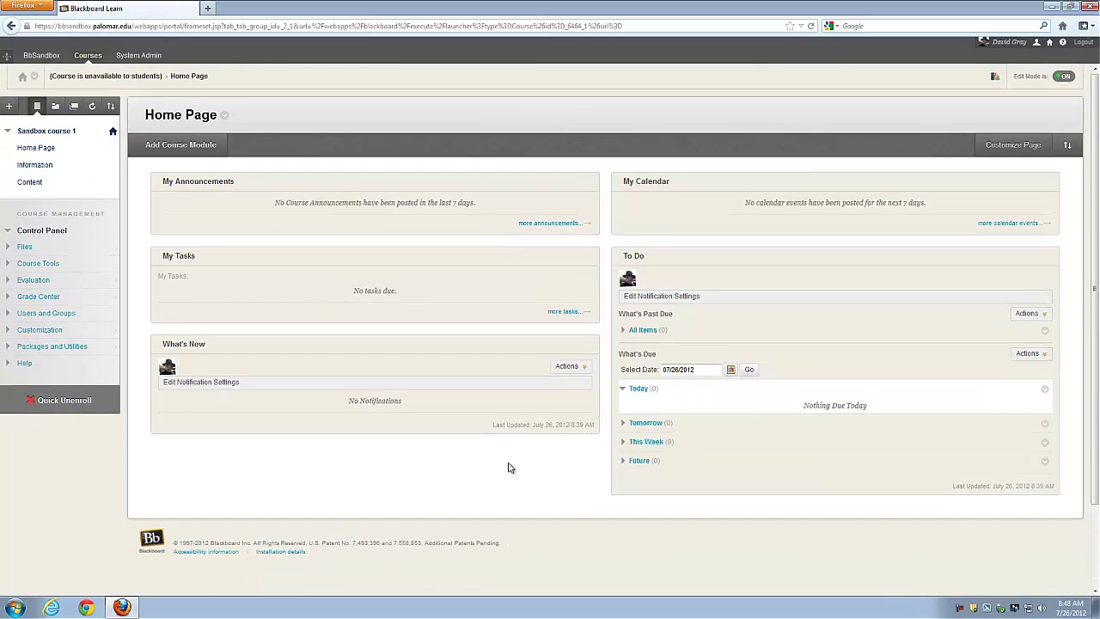
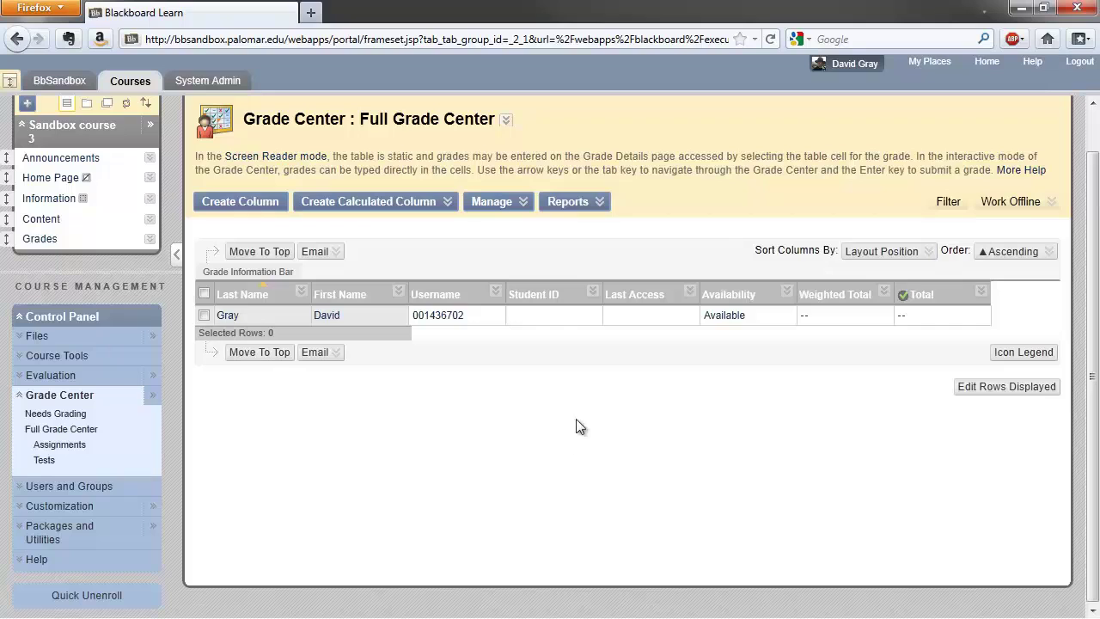
Step: Review the column sorting, Manage and Reports options in Sandbox course 3's Full Grade Center without choosing any
click(887, 251)
mouse_move(408, 207)
click(505, 203)
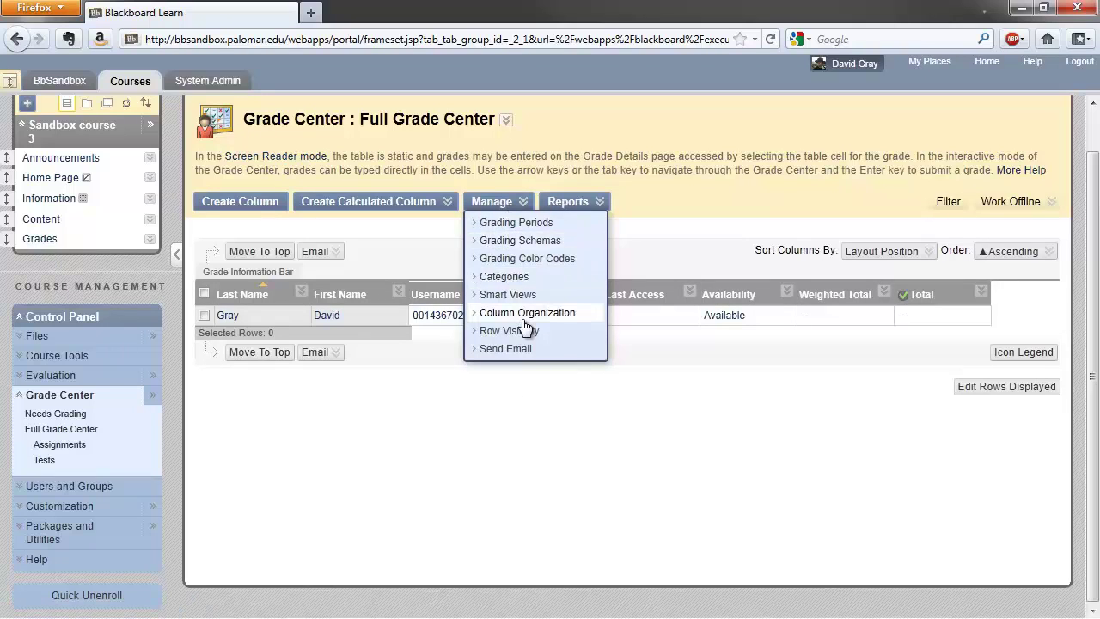
click(560, 206)
click(507, 203)
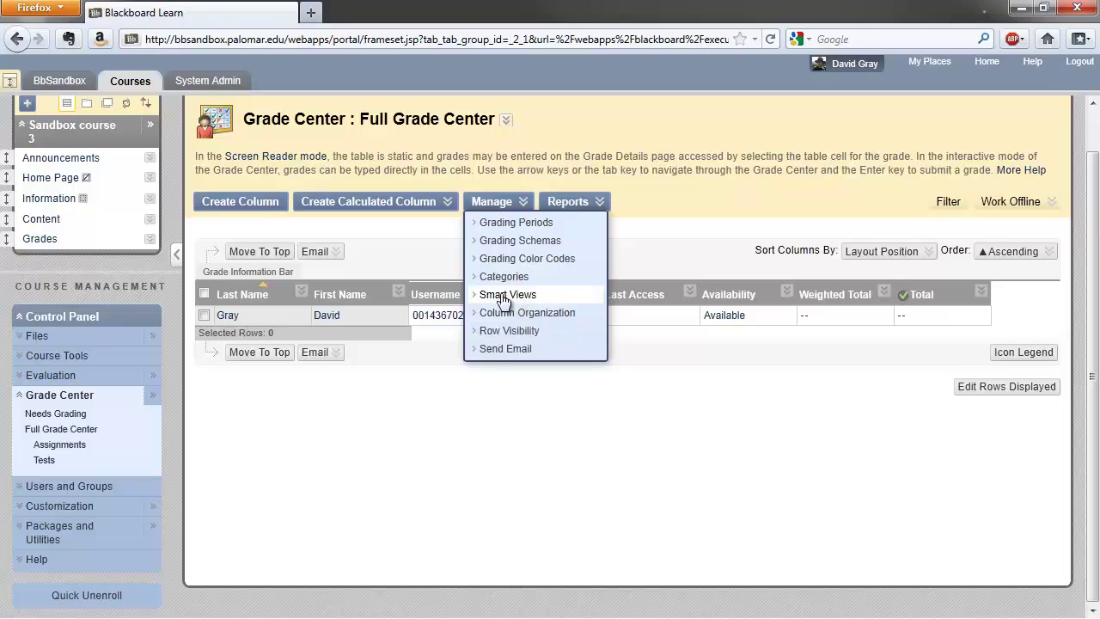
click(661, 249)
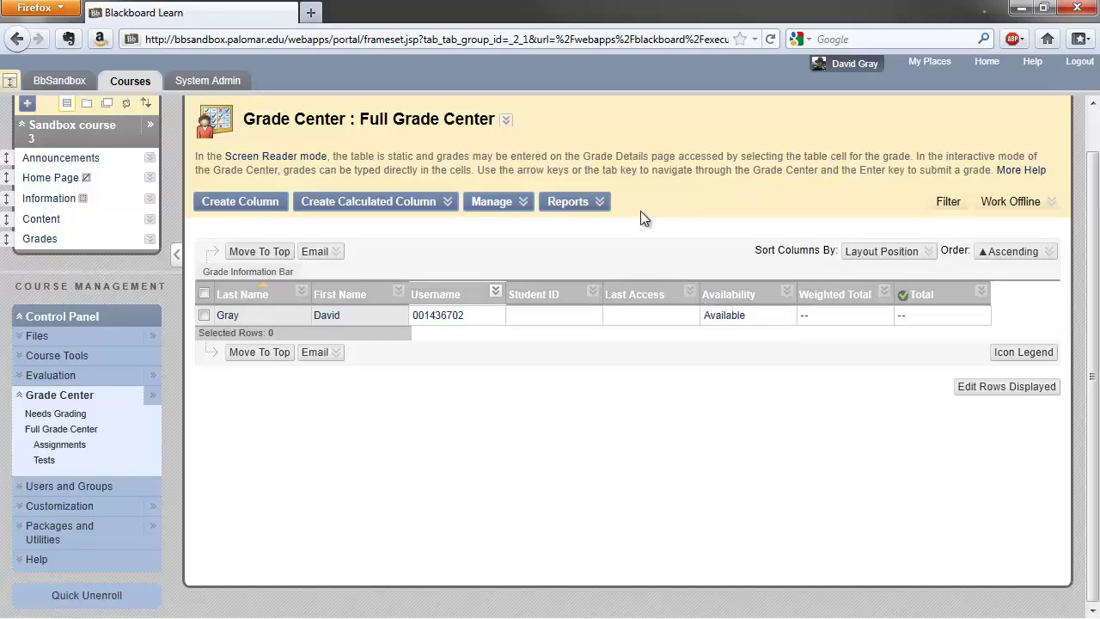
Step: Review the available report options in Sandbox course 3's Full Grade Center and leave without choosing one
click(600, 203)
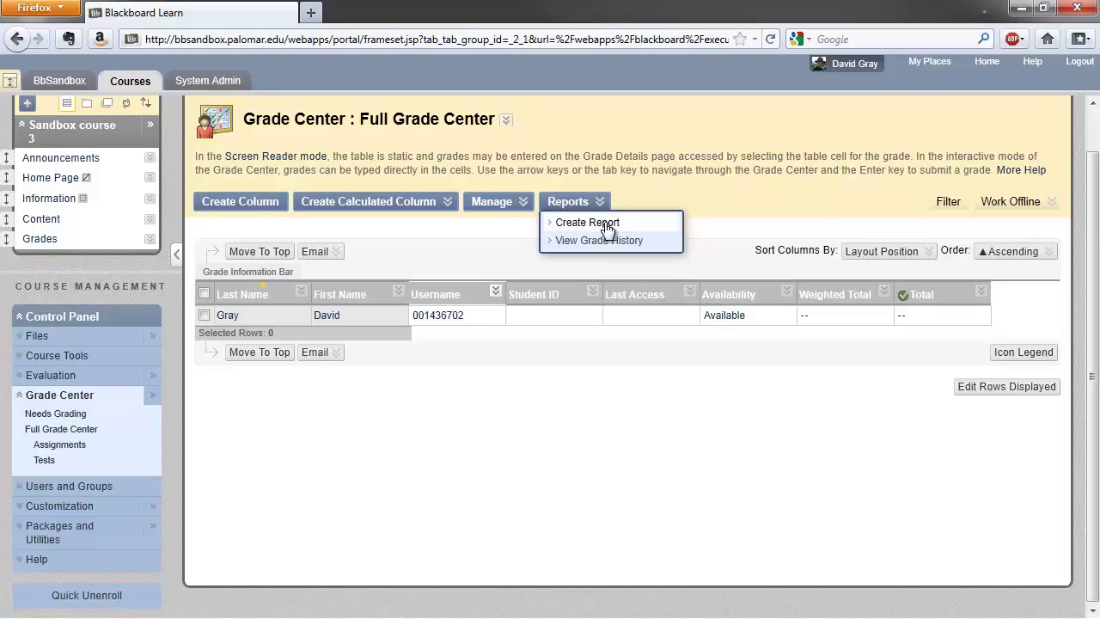
click(743, 222)
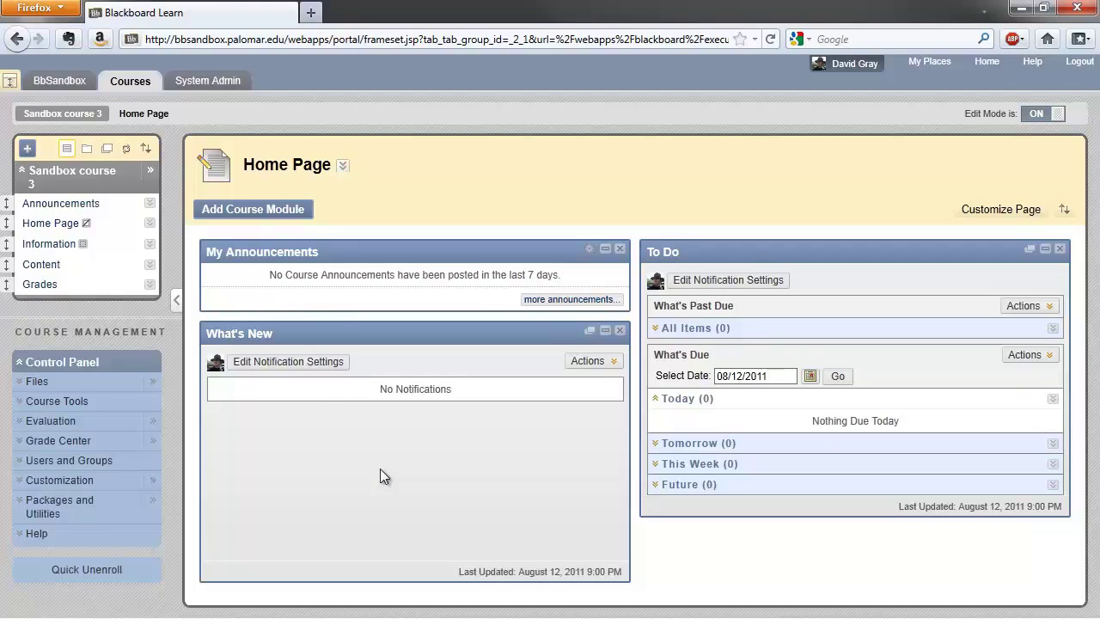
Step: Delete the Grades link from Sandbox course 3's course menu and confirm the deletion
mouse_move(222, 321)
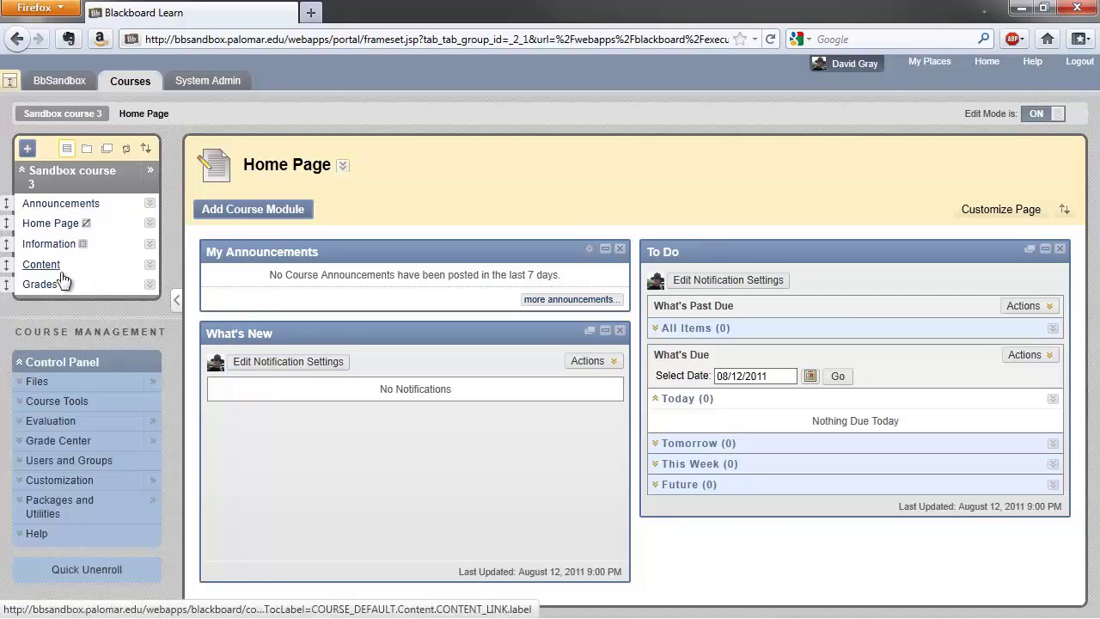
click(150, 284)
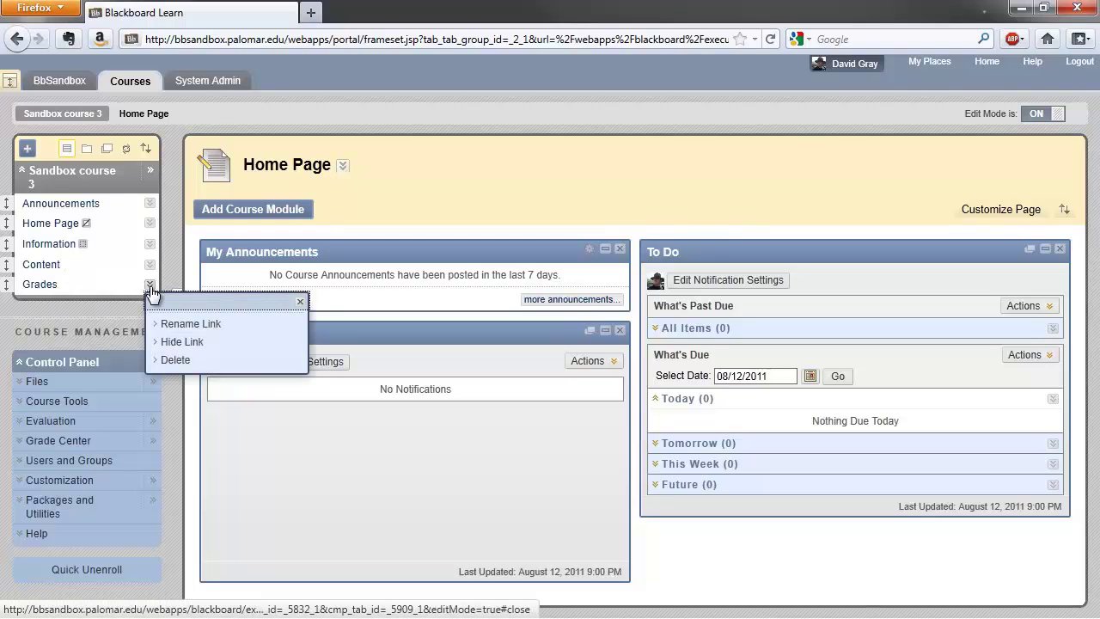
click(182, 362)
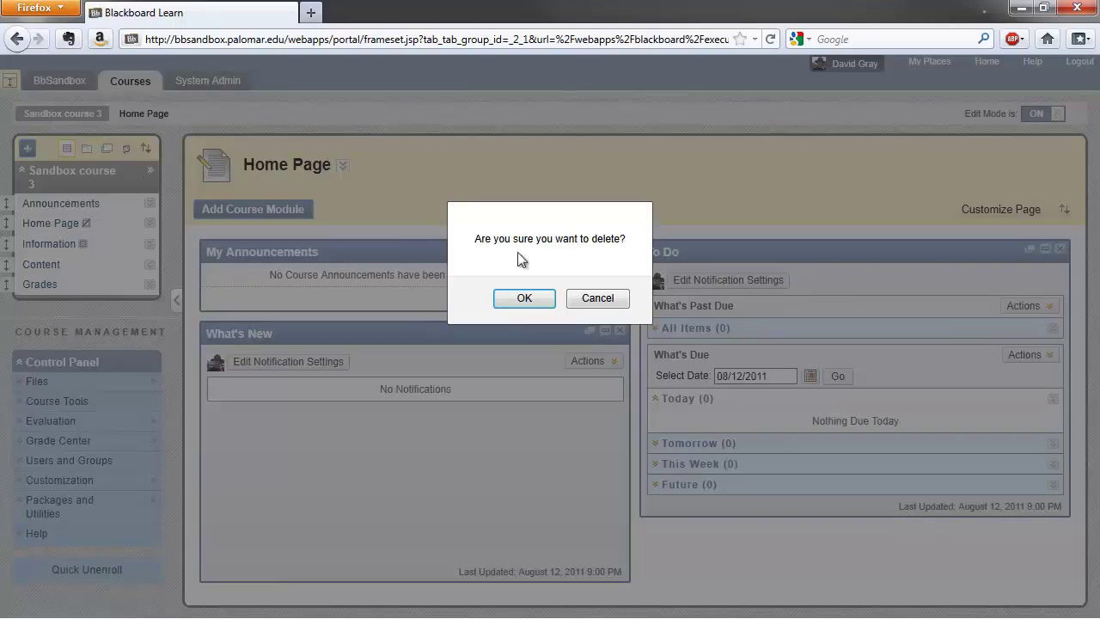
click(523, 298)
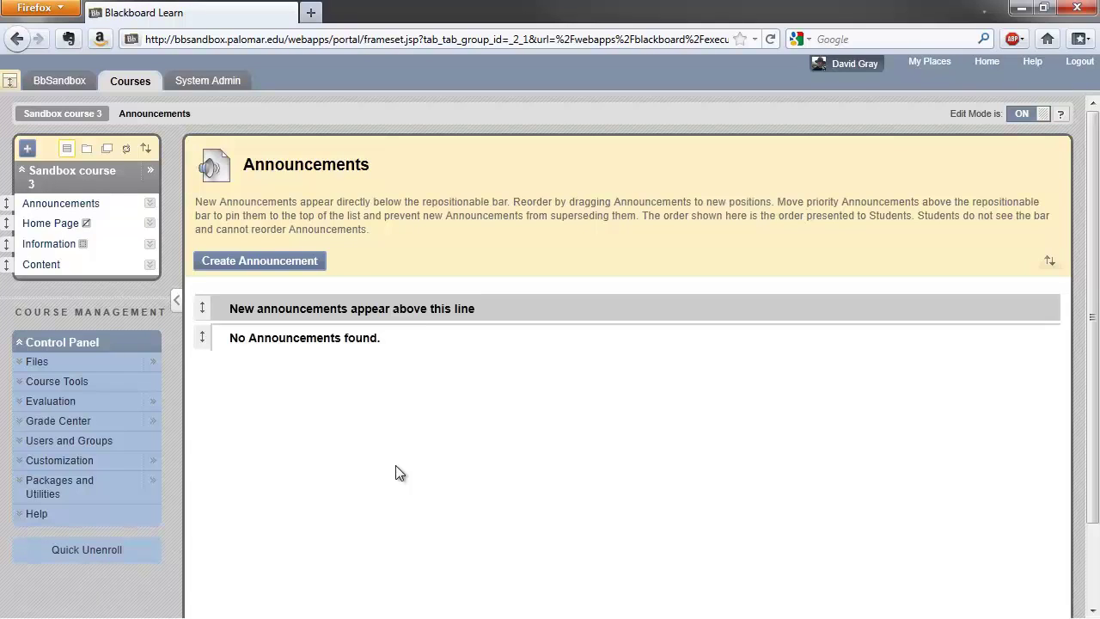
Step: Delete the Announcements link from Sandbox course 3's course menu and confirm the deletion
click(150, 204)
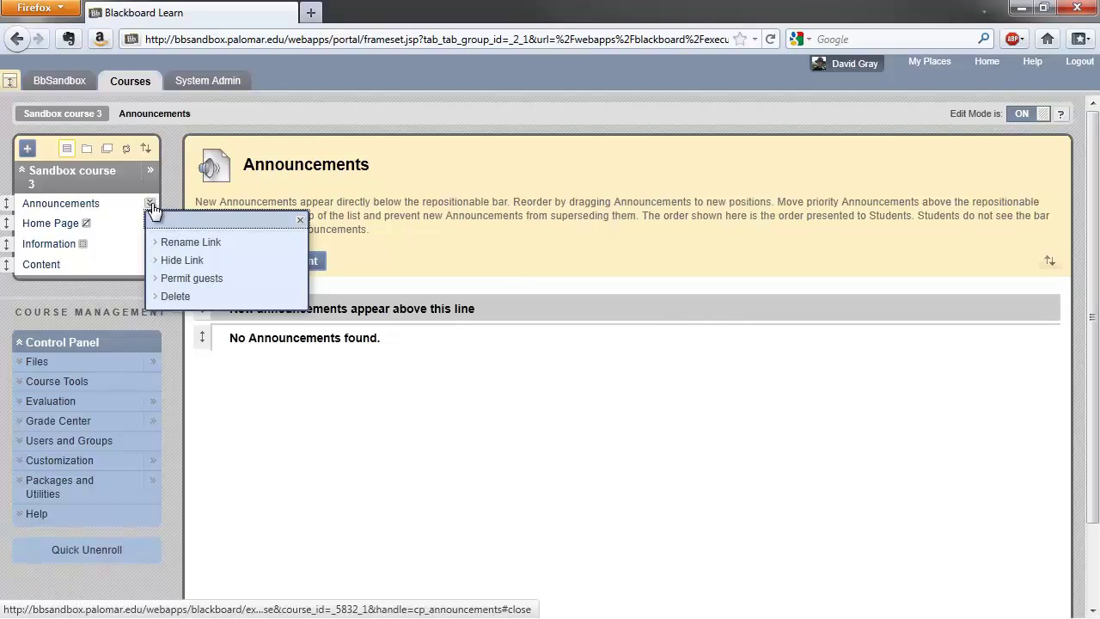
click(179, 297)
click(523, 299)
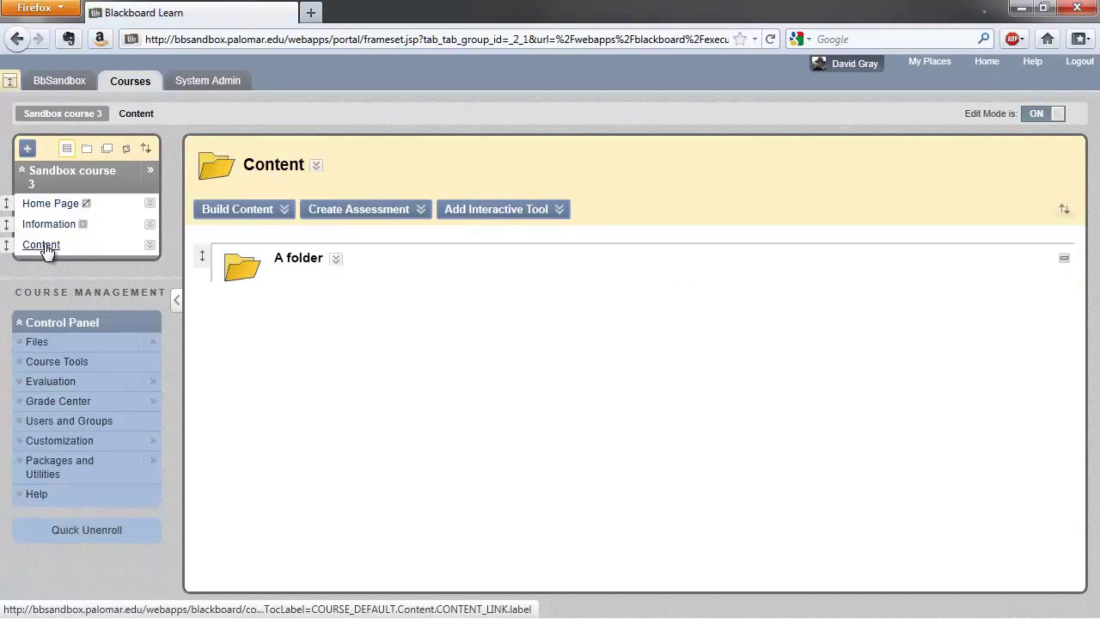
Step: Delete the item named A folder from Sandbox course 3's Content area and confirm the deletion
click(41, 246)
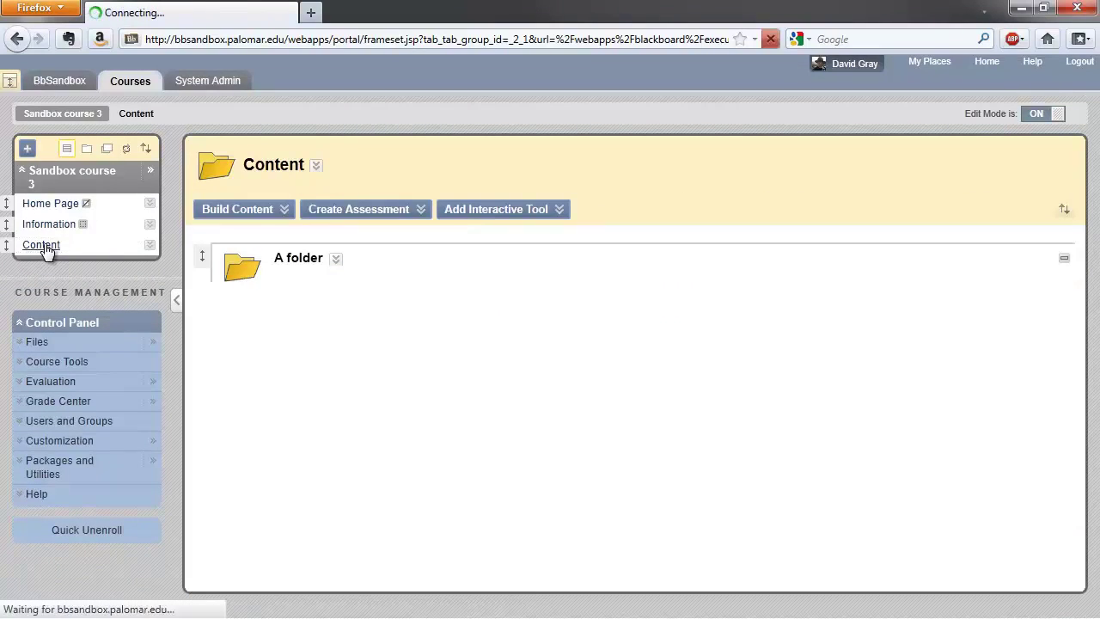
click(337, 259)
click(416, 478)
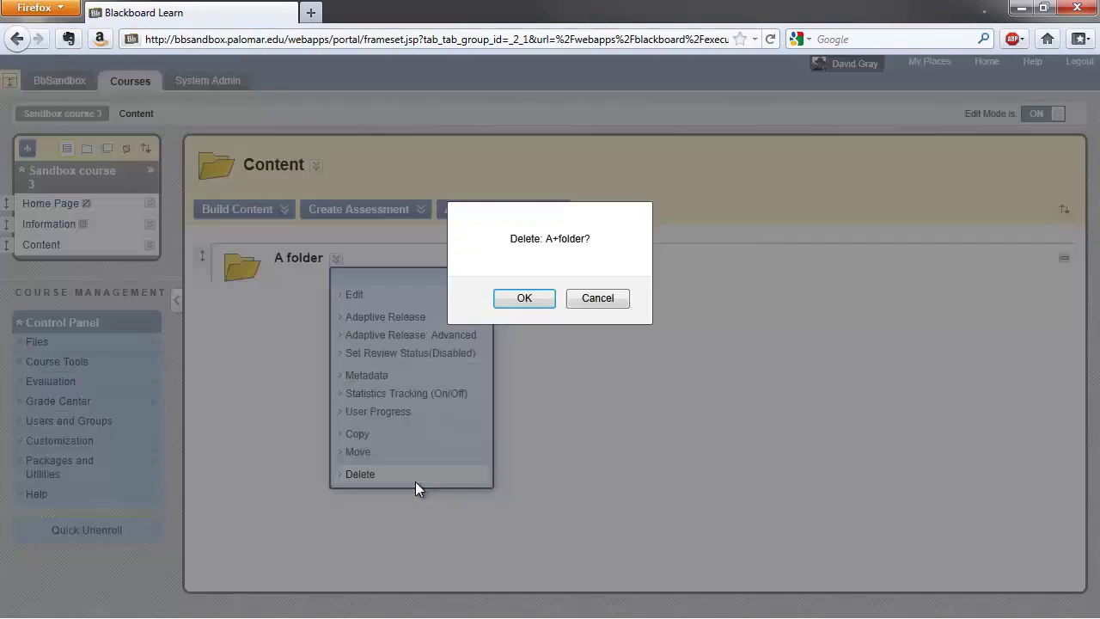
click(523, 299)
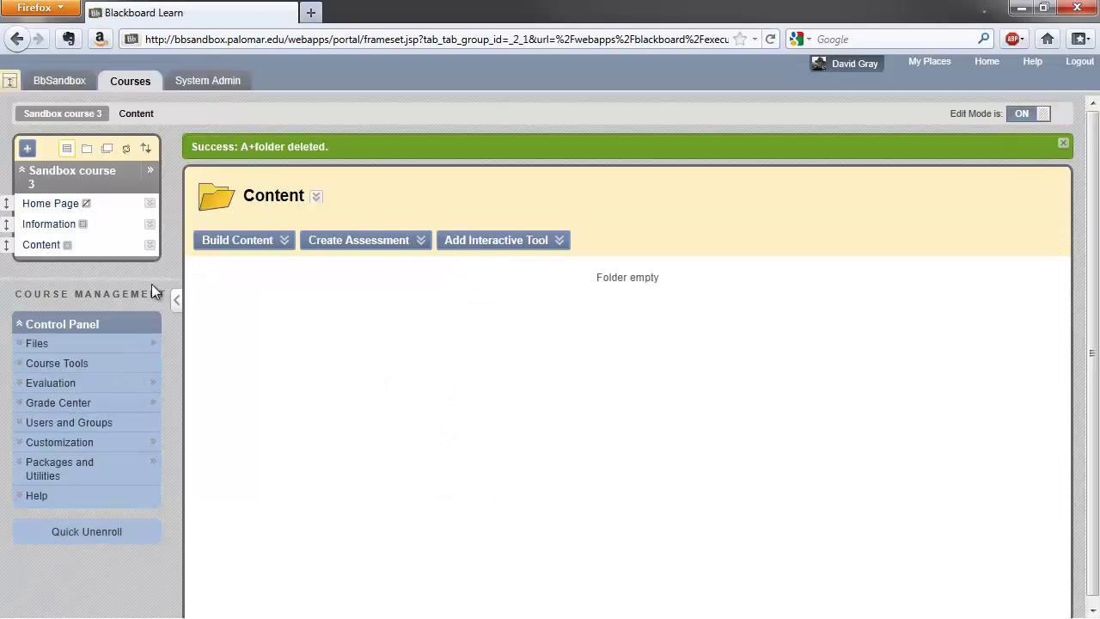
Step: Show the hidden Home Page link in Sandbox course 3's course menu and open the Home Page
click(150, 247)
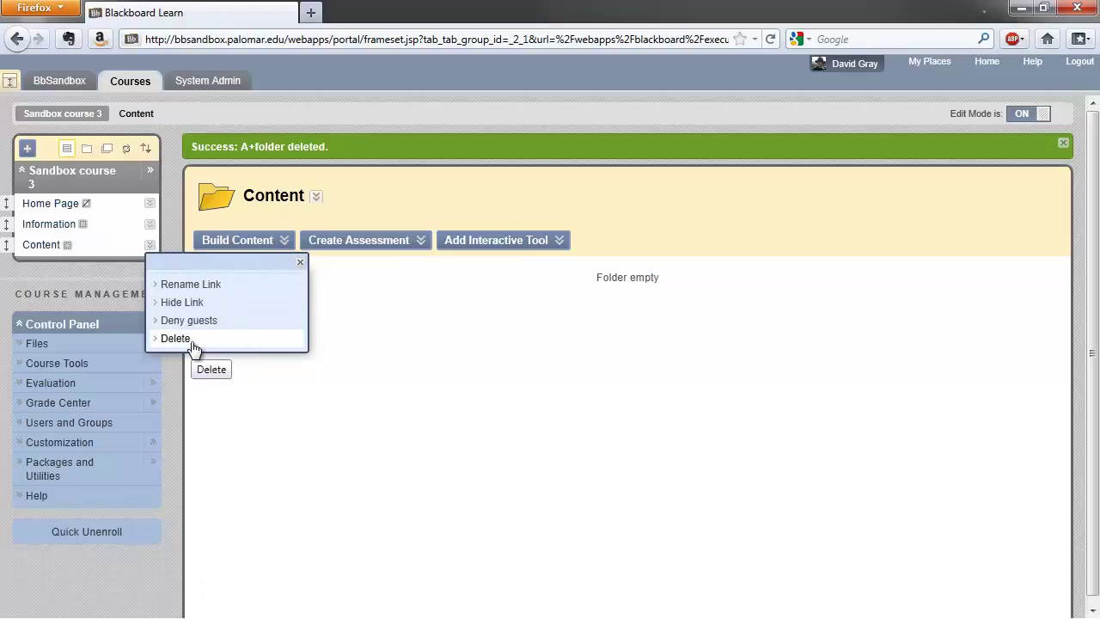
click(337, 307)
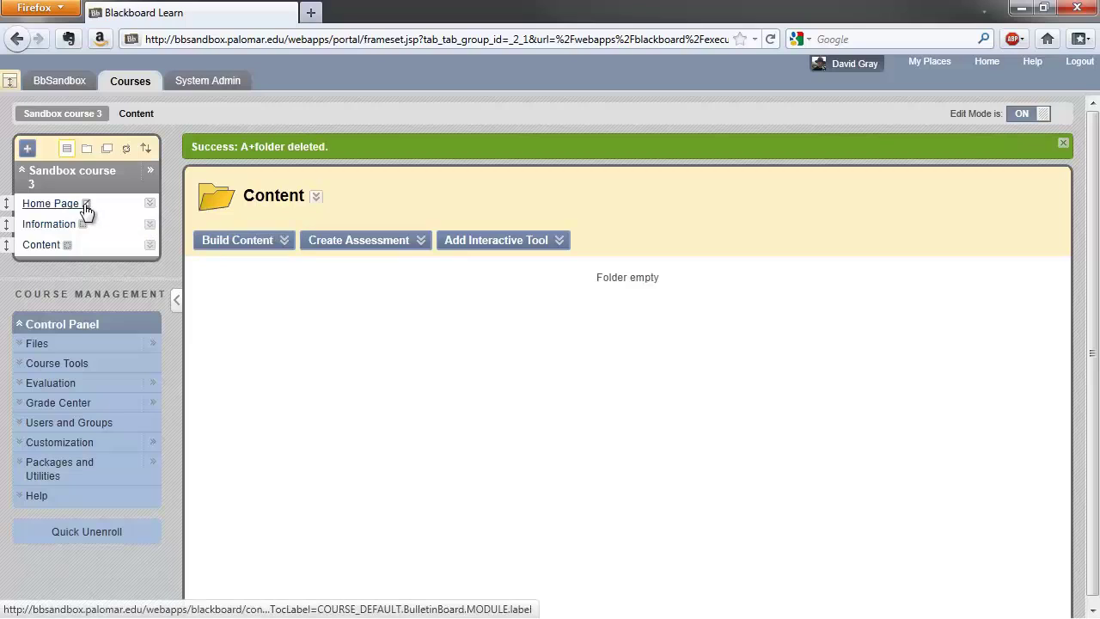
click(150, 204)
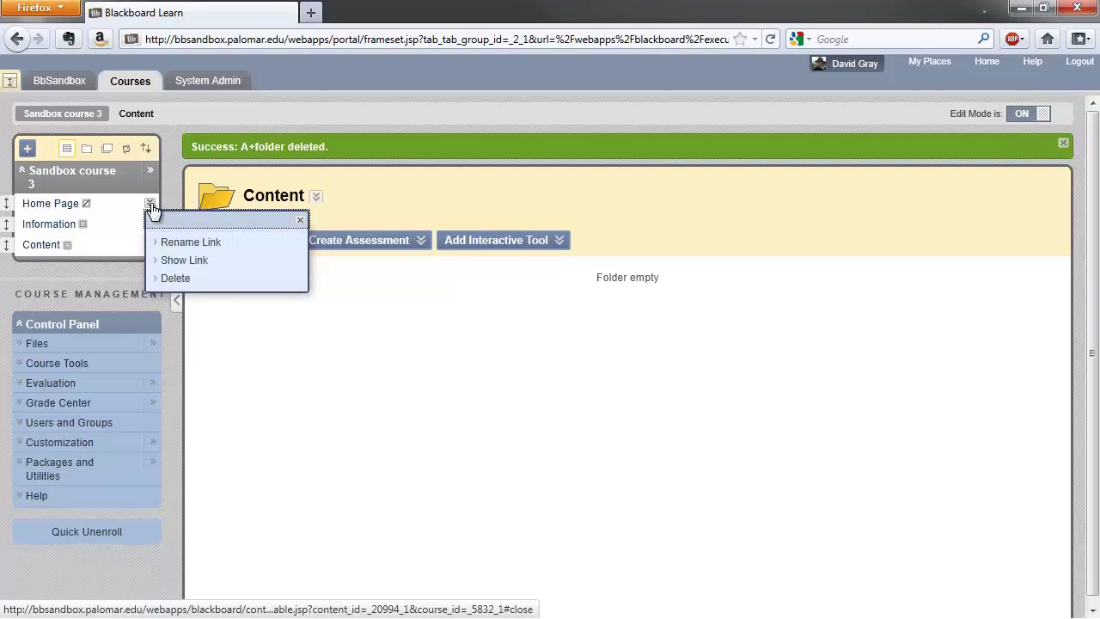
click(174, 259)
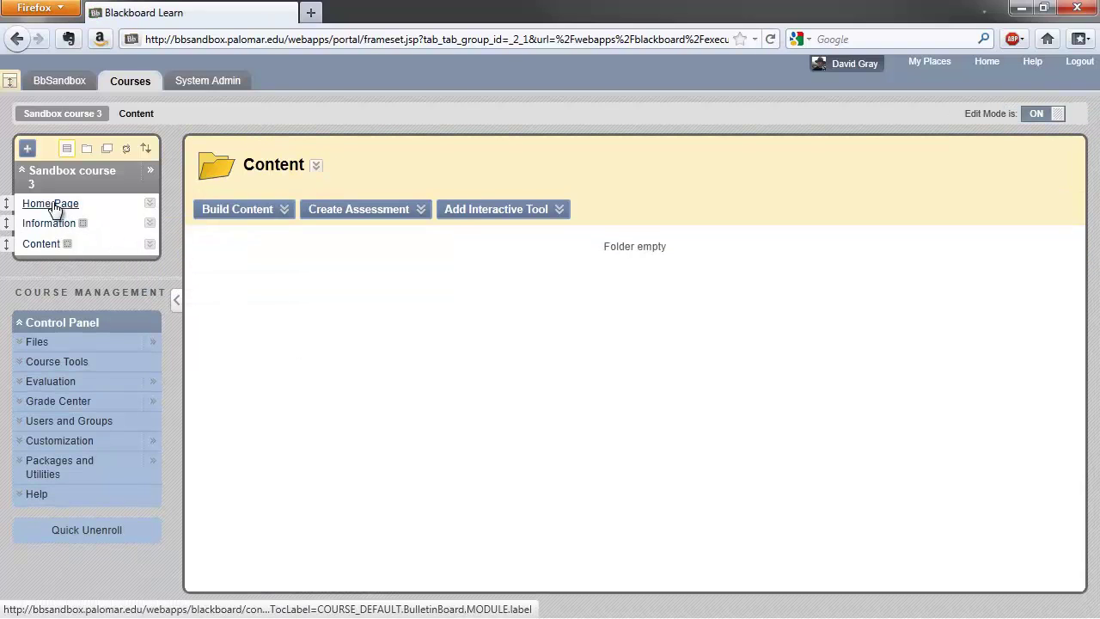
click(53, 205)
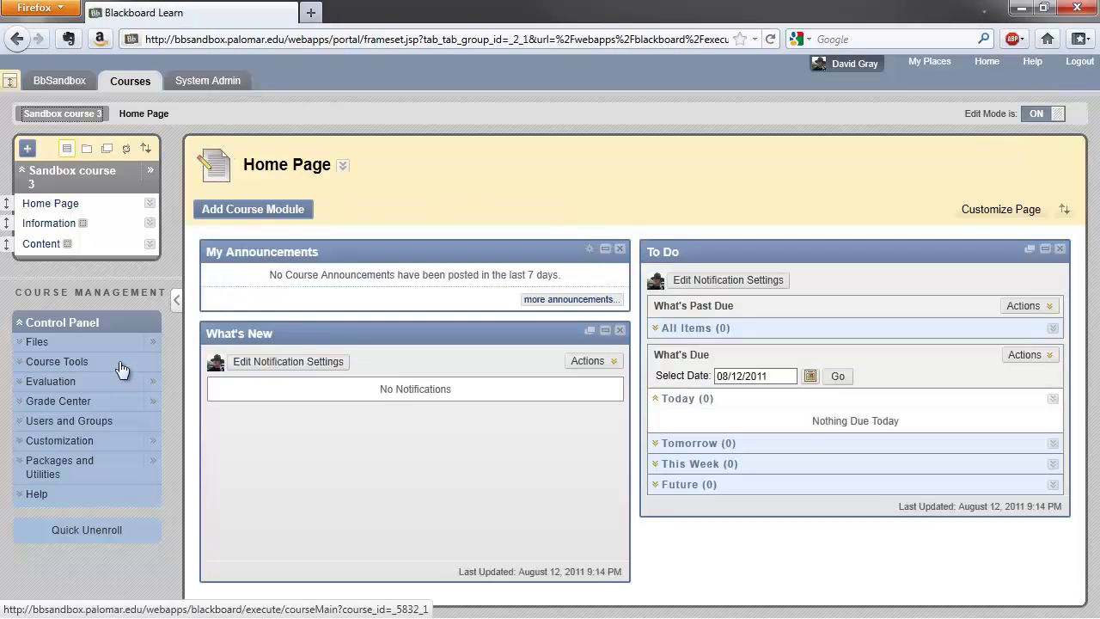
click(128, 381)
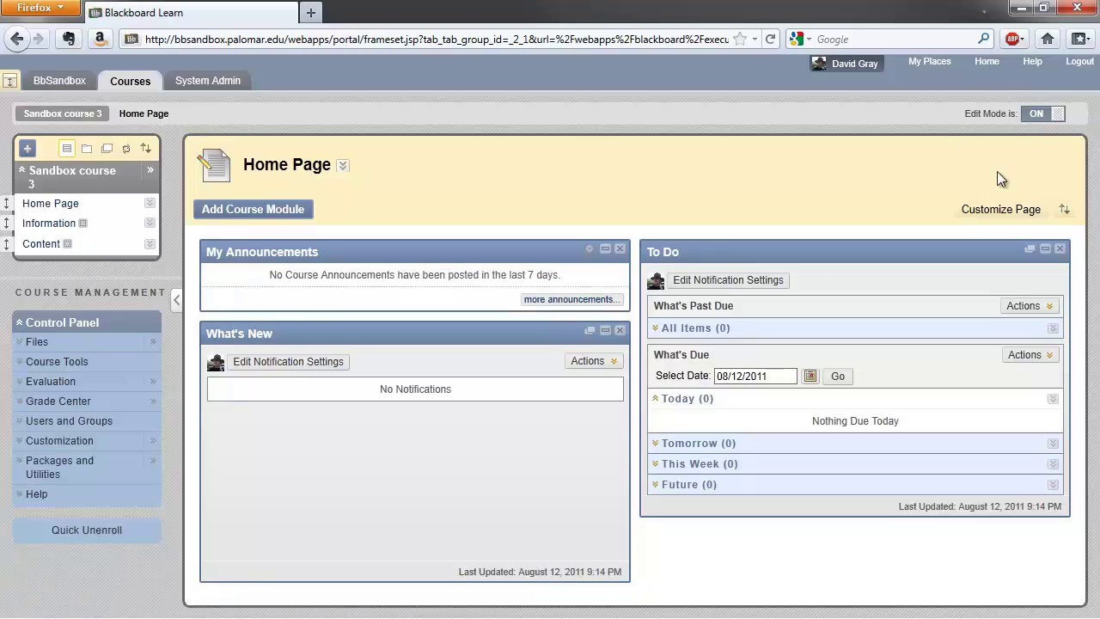
Step: Turn Edit Mode off on Sandbox course 3's Home Page and collapse the Control Panel
click(1036, 115)
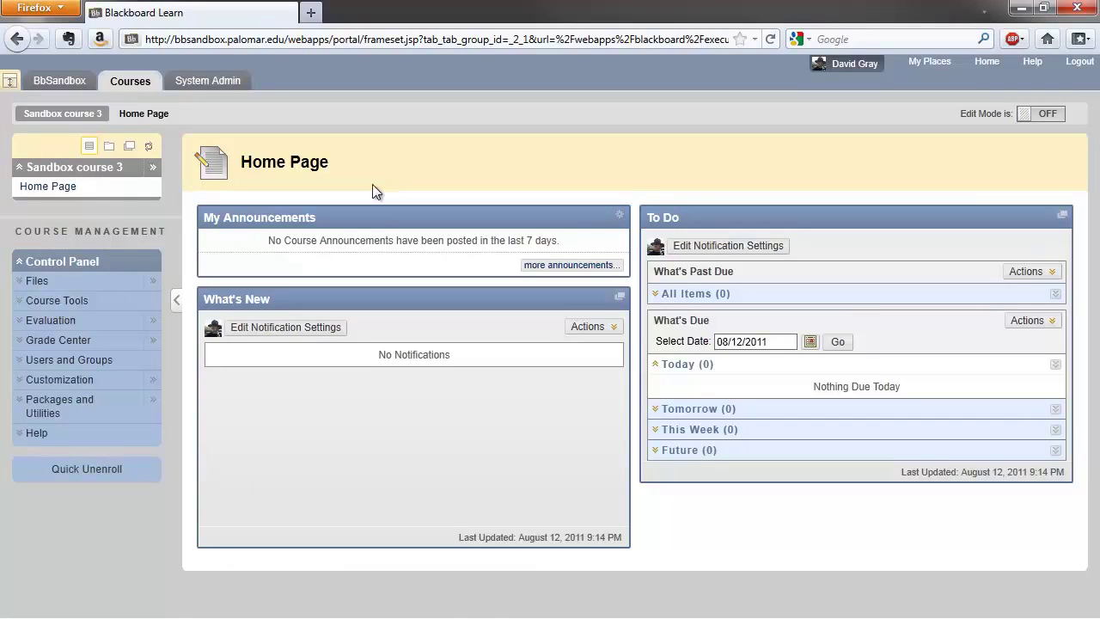
click(80, 267)
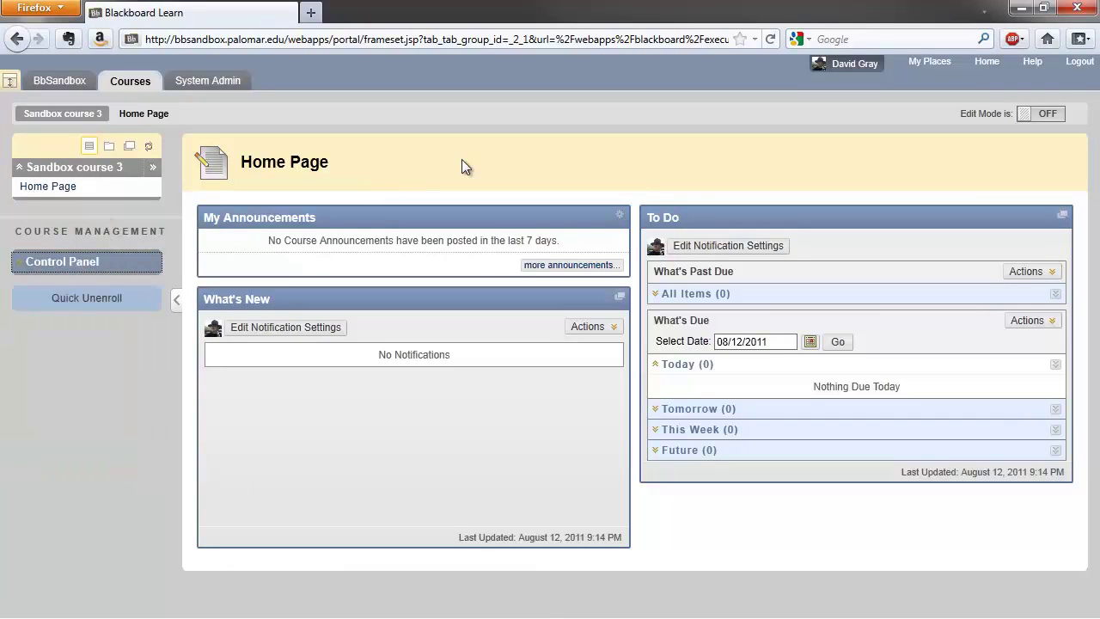